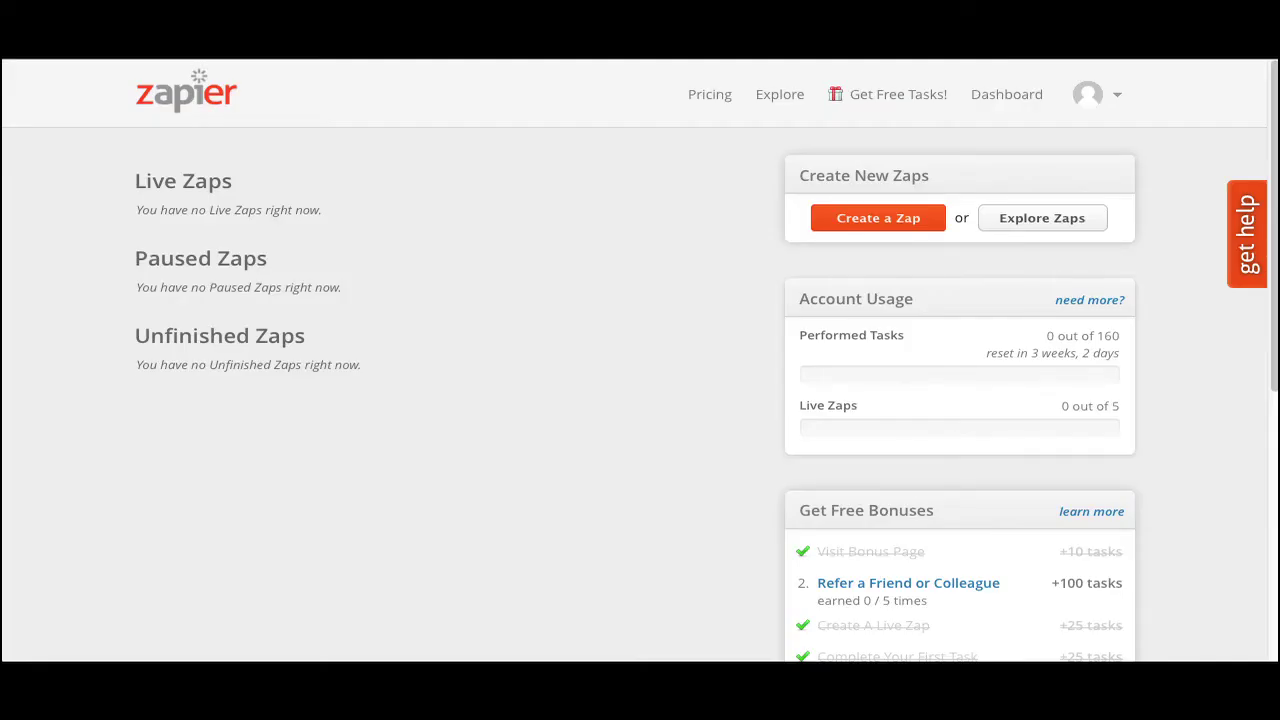
- Start a new Zap triggered by an Unbounce New Form Submission
{"action": "left_click", "coordinate": [903, 231]}
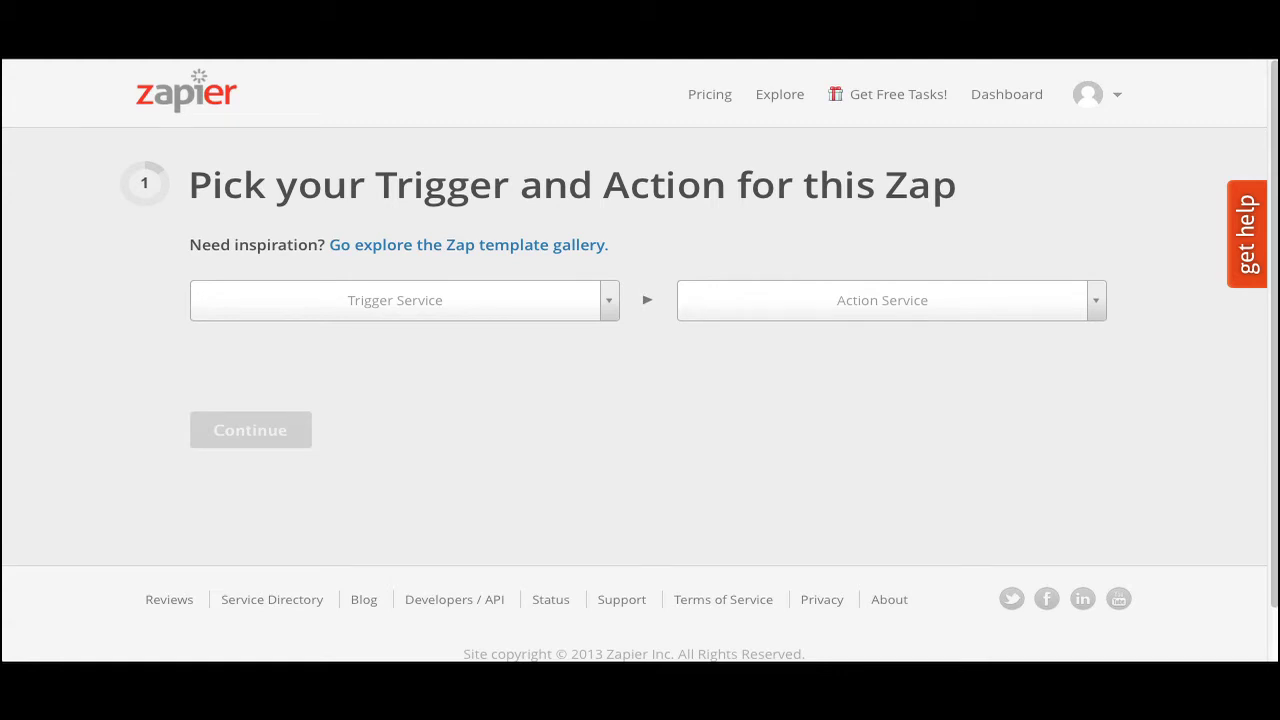
{"action": "left_click", "coordinate": [610, 303]}
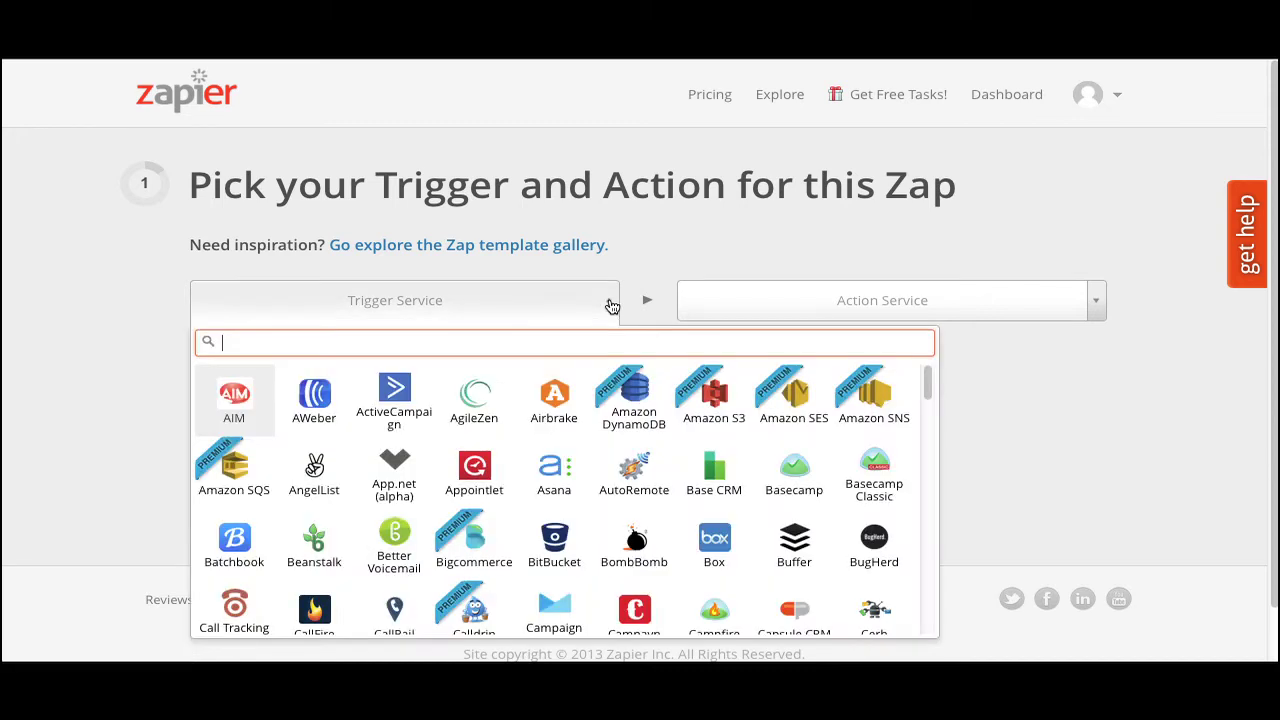
{"action": "type", "text": "unbounce"}
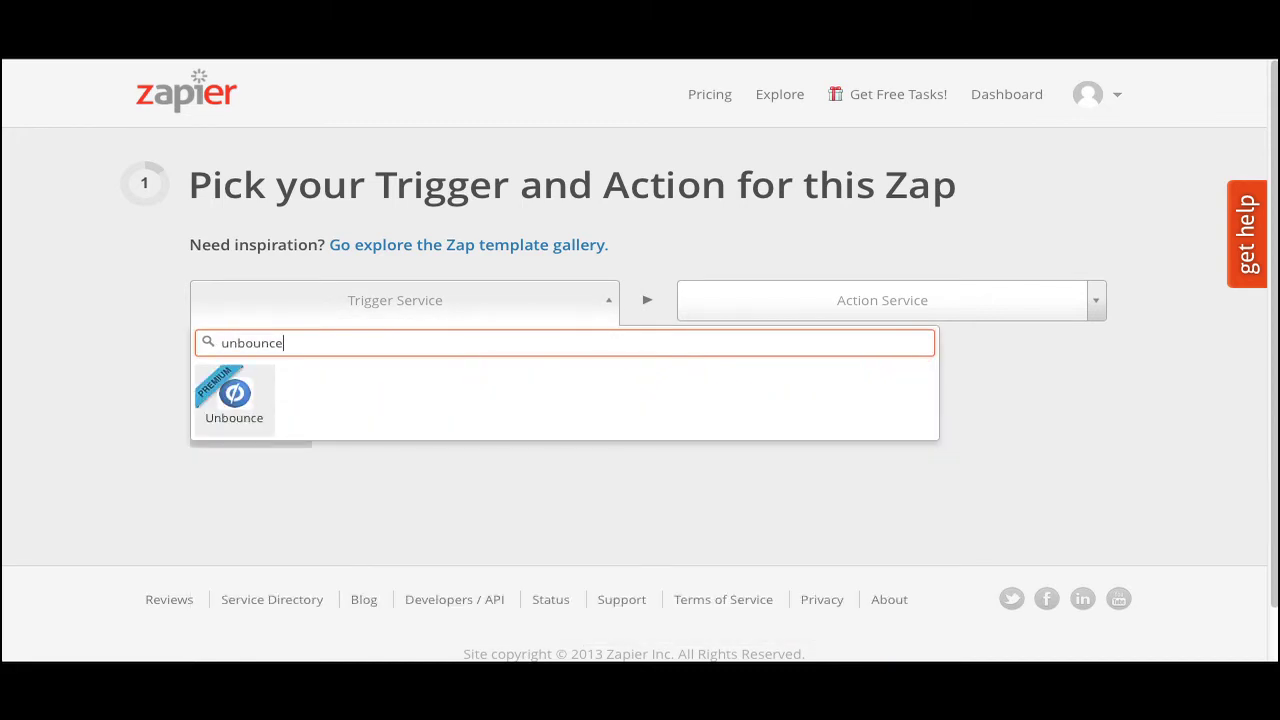
{"action": "left_click", "coordinate": [252, 396]}
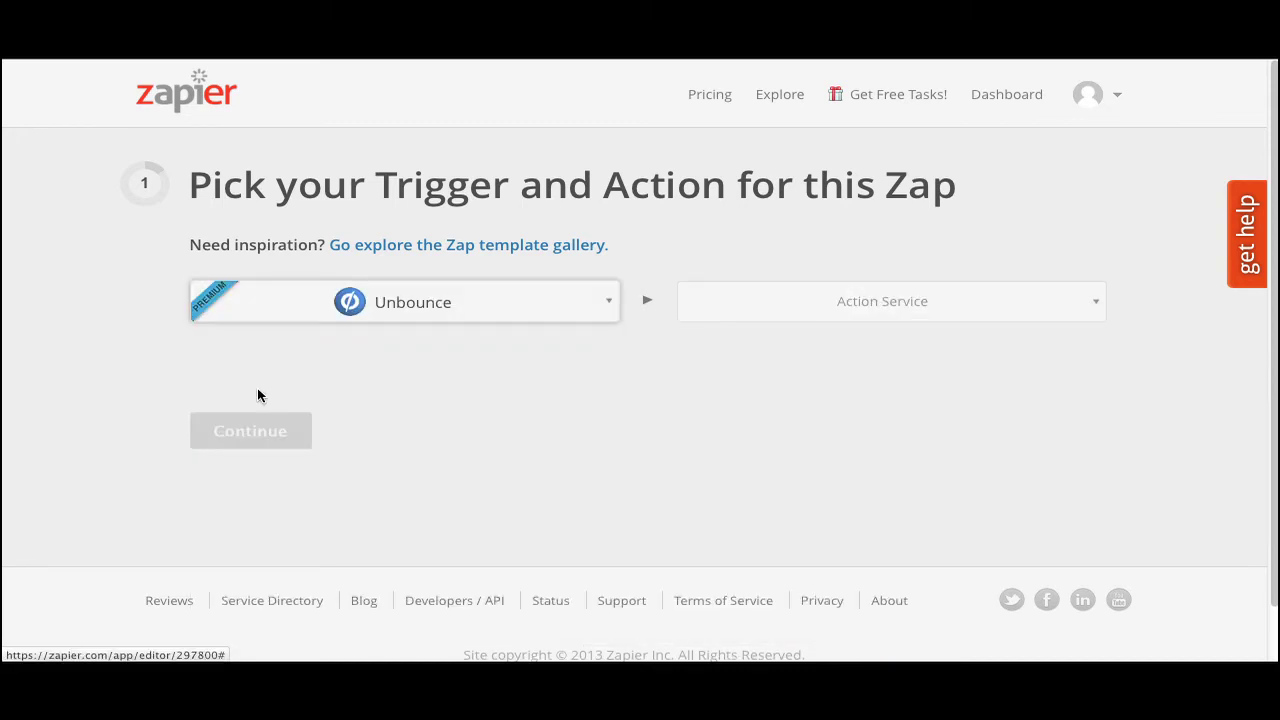
{"action": "left_click", "coordinate": [567, 372]}
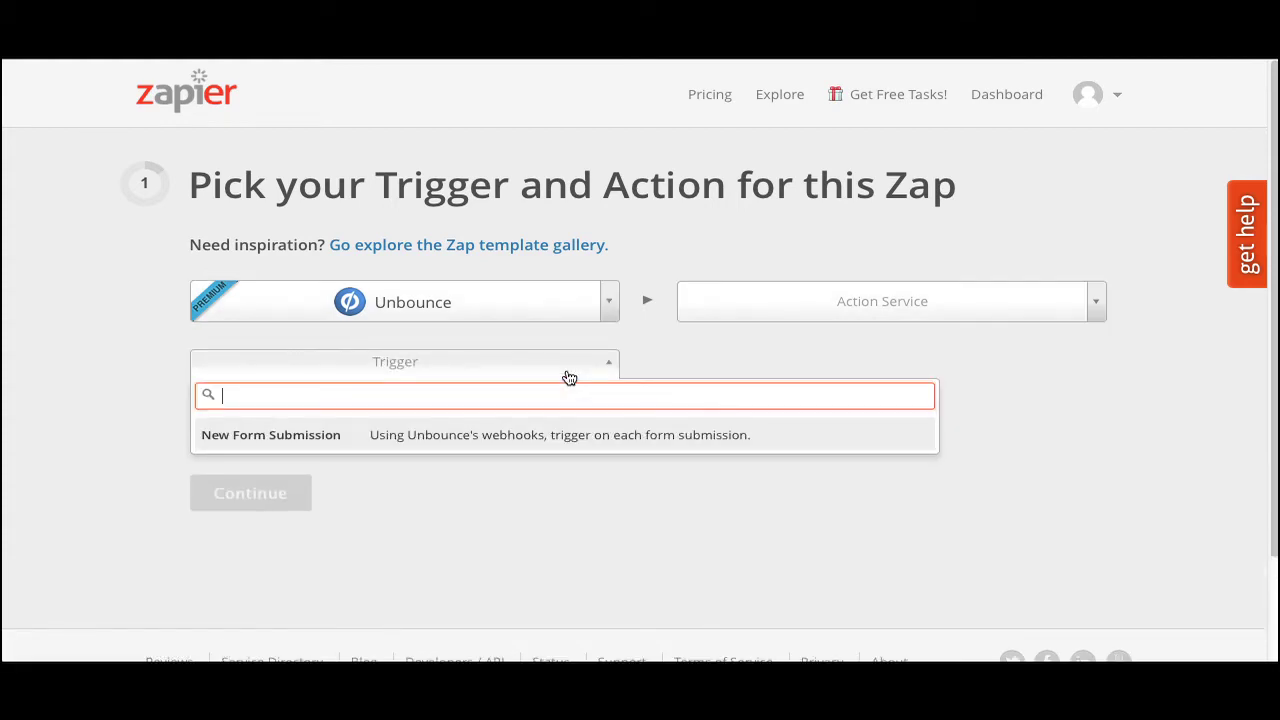
{"action": "left_click", "coordinate": [560, 437]}
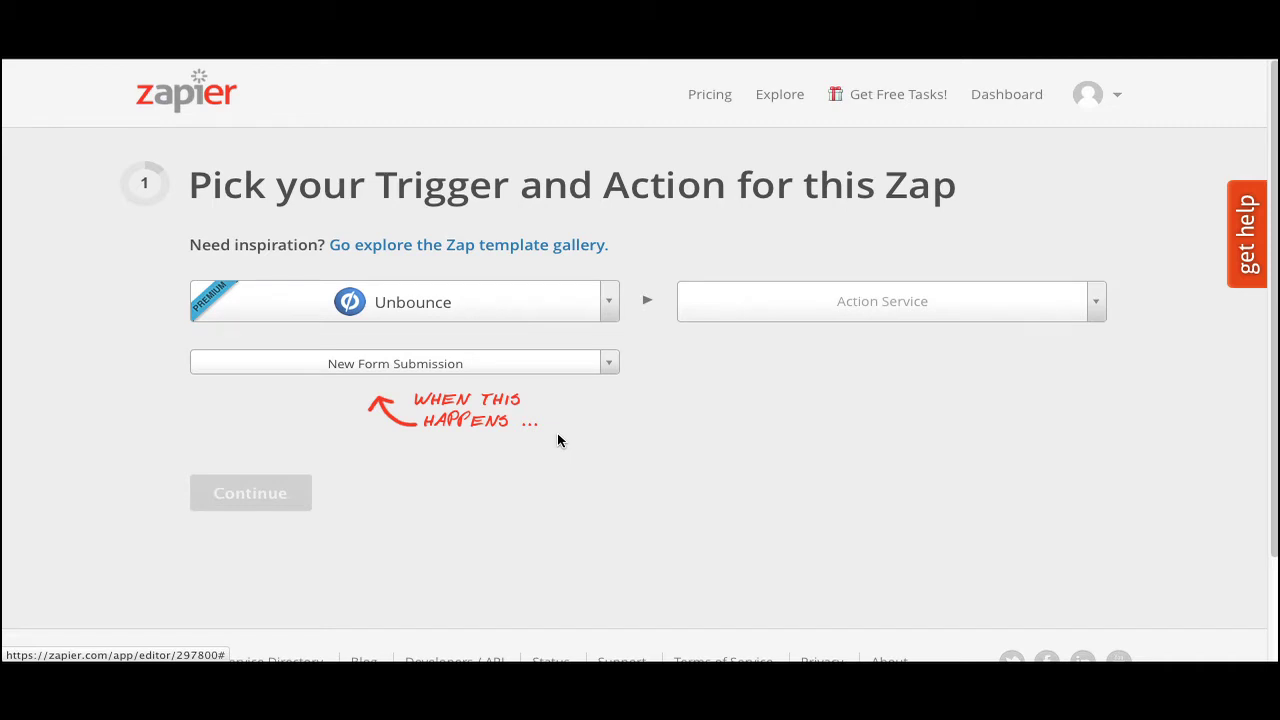
- Set the Zap's action to Optify Create Form Submission
{"action": "left_click", "coordinate": [1096, 306]}
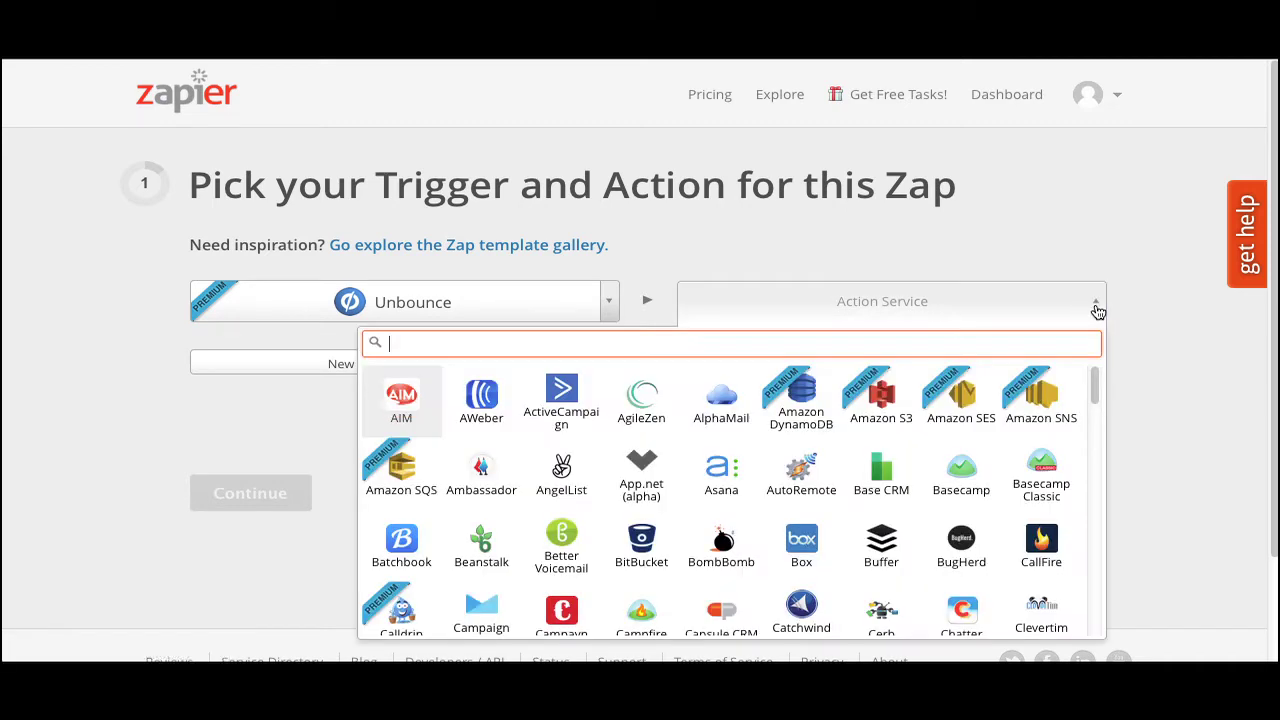
{"action": "type", "text": "optify"}
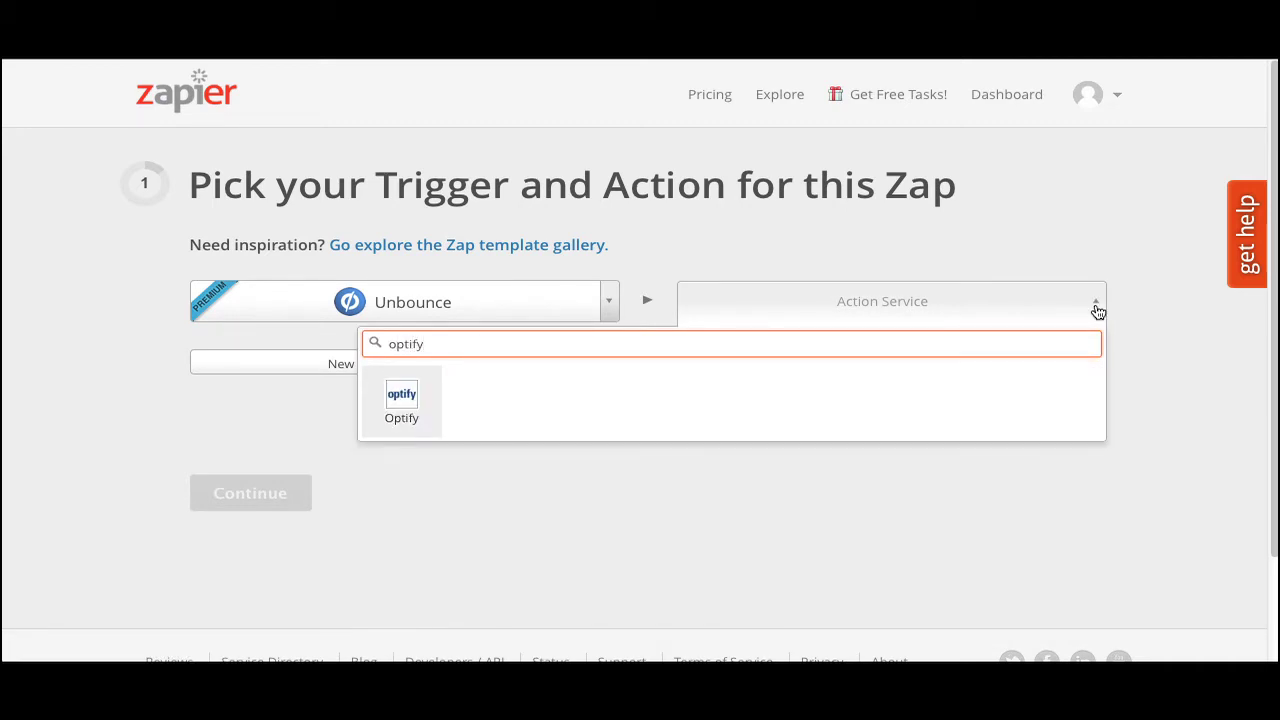
{"action": "left_click", "coordinate": [407, 397]}
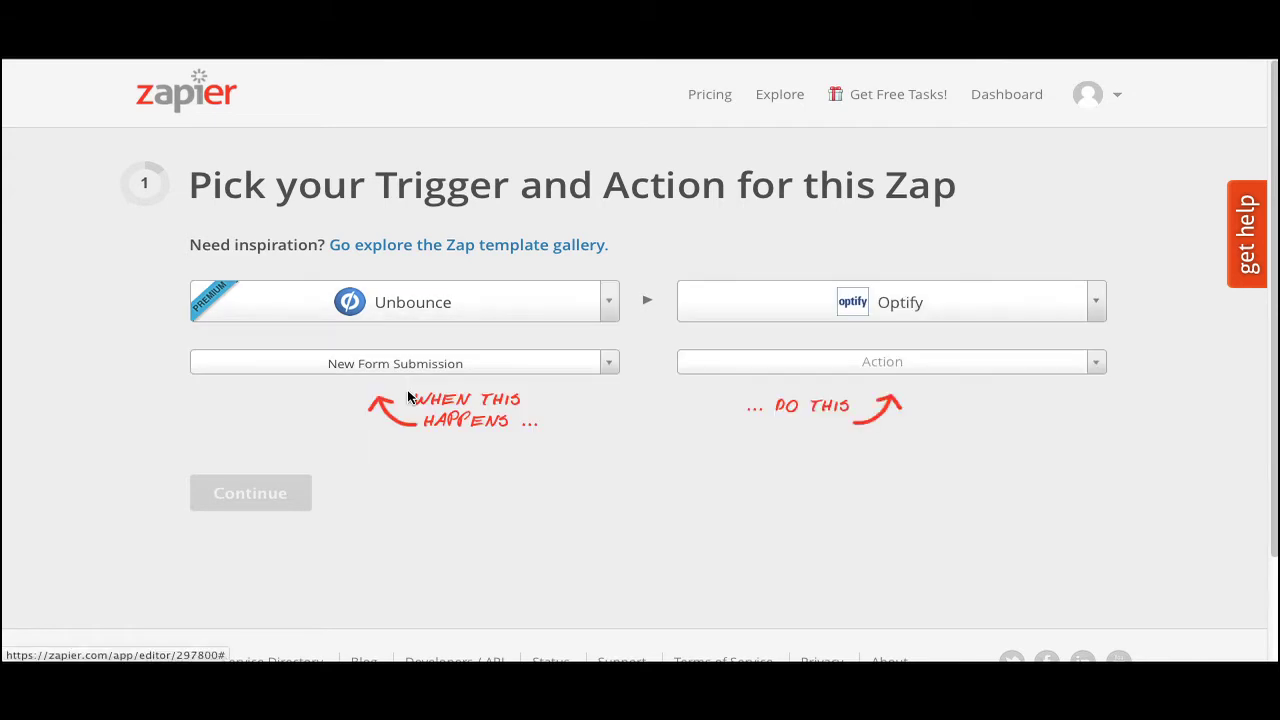
{"action": "left_click", "coordinate": [970, 366]}
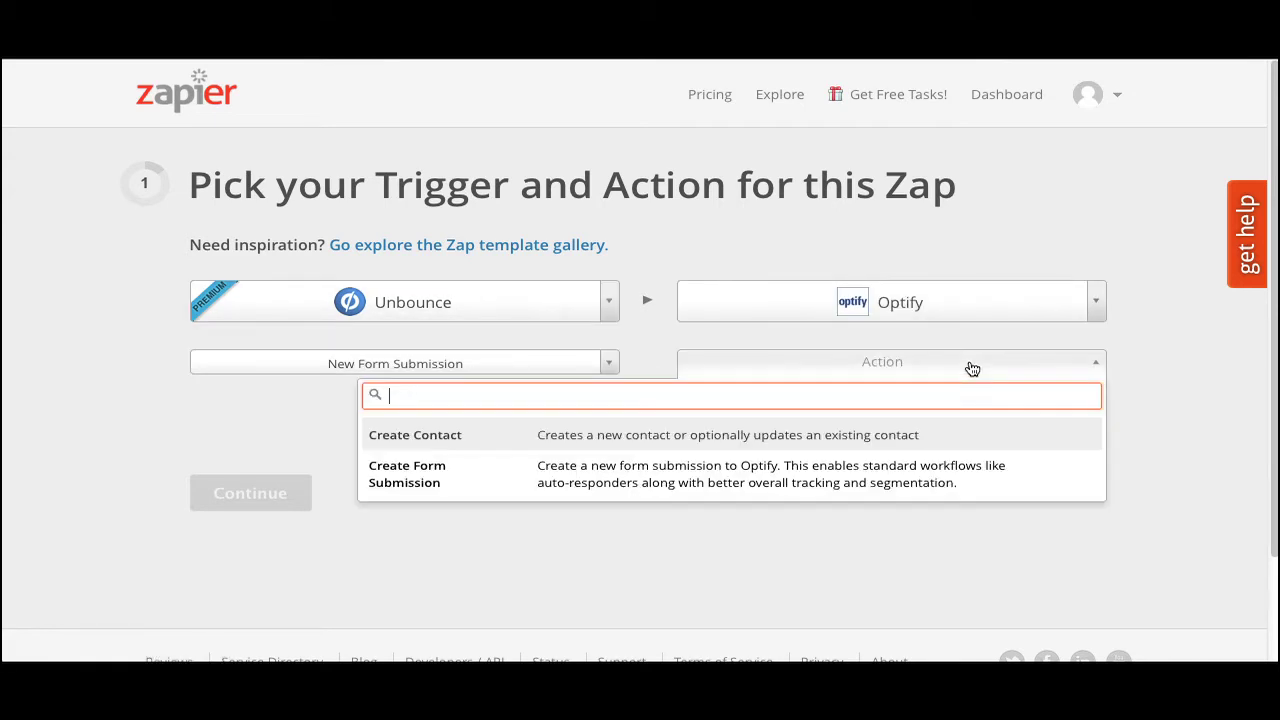
{"action": "left_click", "coordinate": [909, 476]}
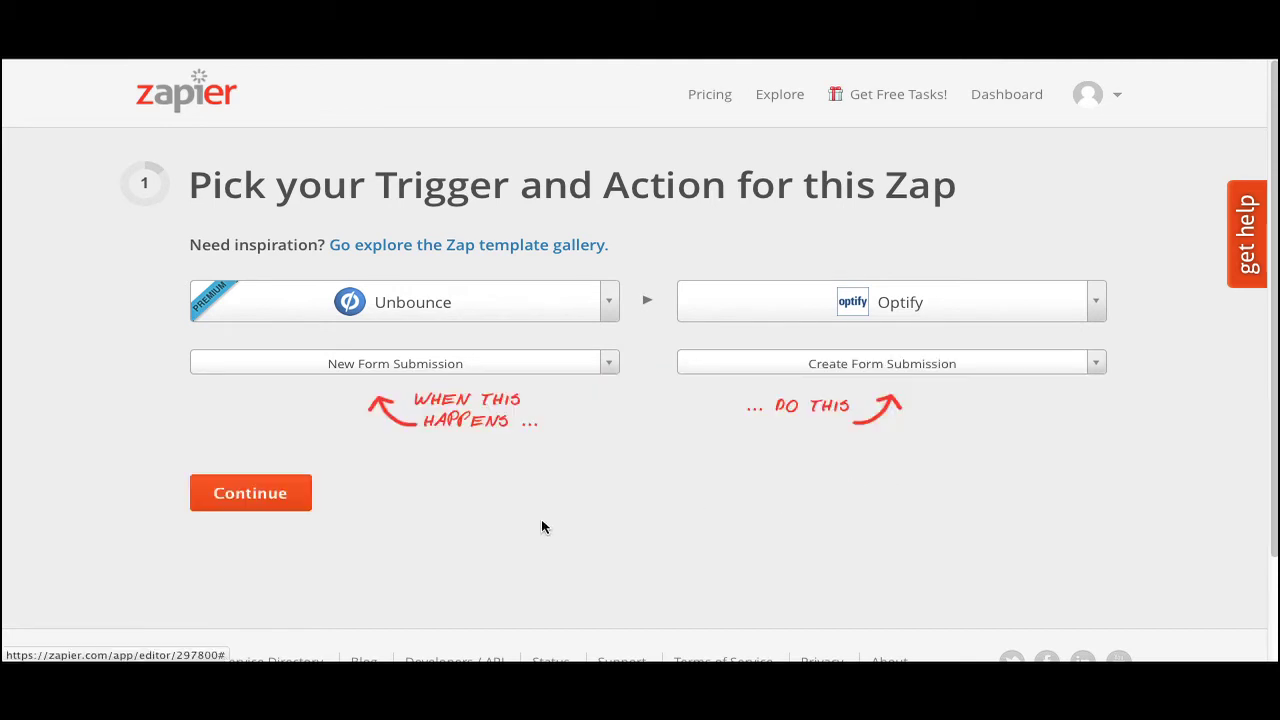
- Continue to the Unbounce step, select Zapier's webhook URL, and switch to Unbounce's All Pages dashboard
{"action": "left_click", "coordinate": [280, 500]}
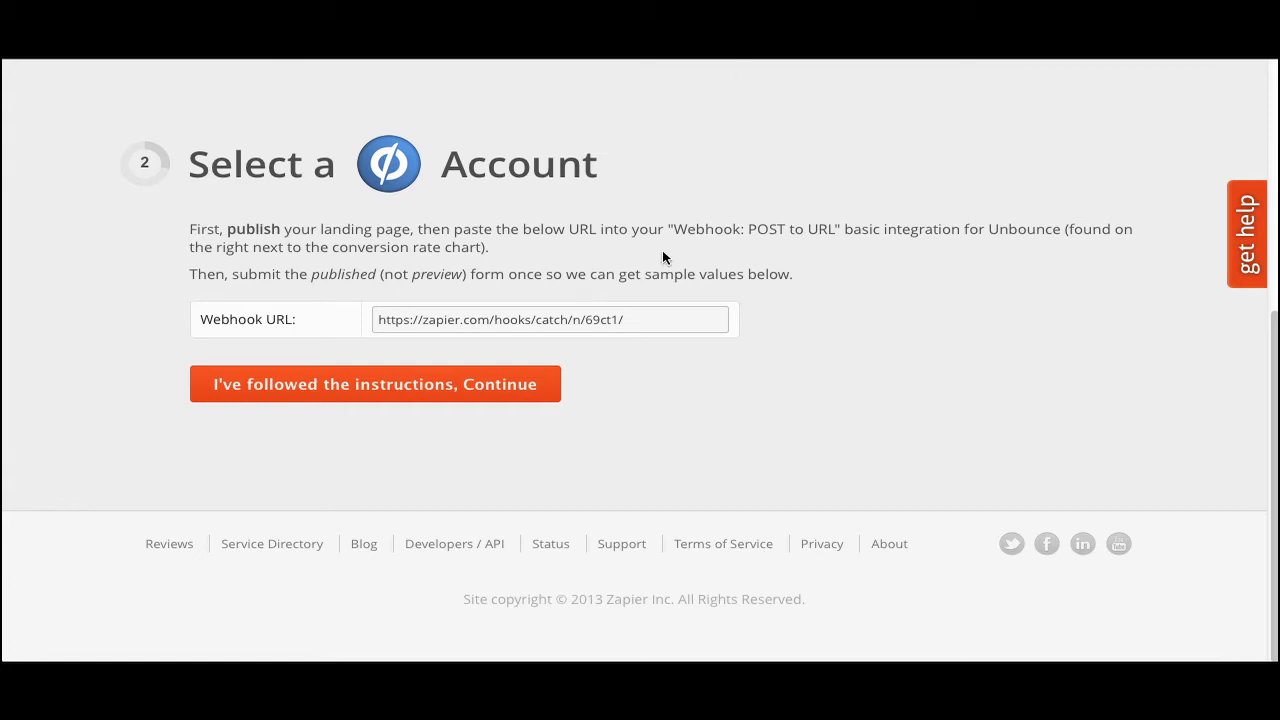
{"action": "left_click", "coordinate": [629, 320]}
{"action": "key", "text": "ctrl+c"}
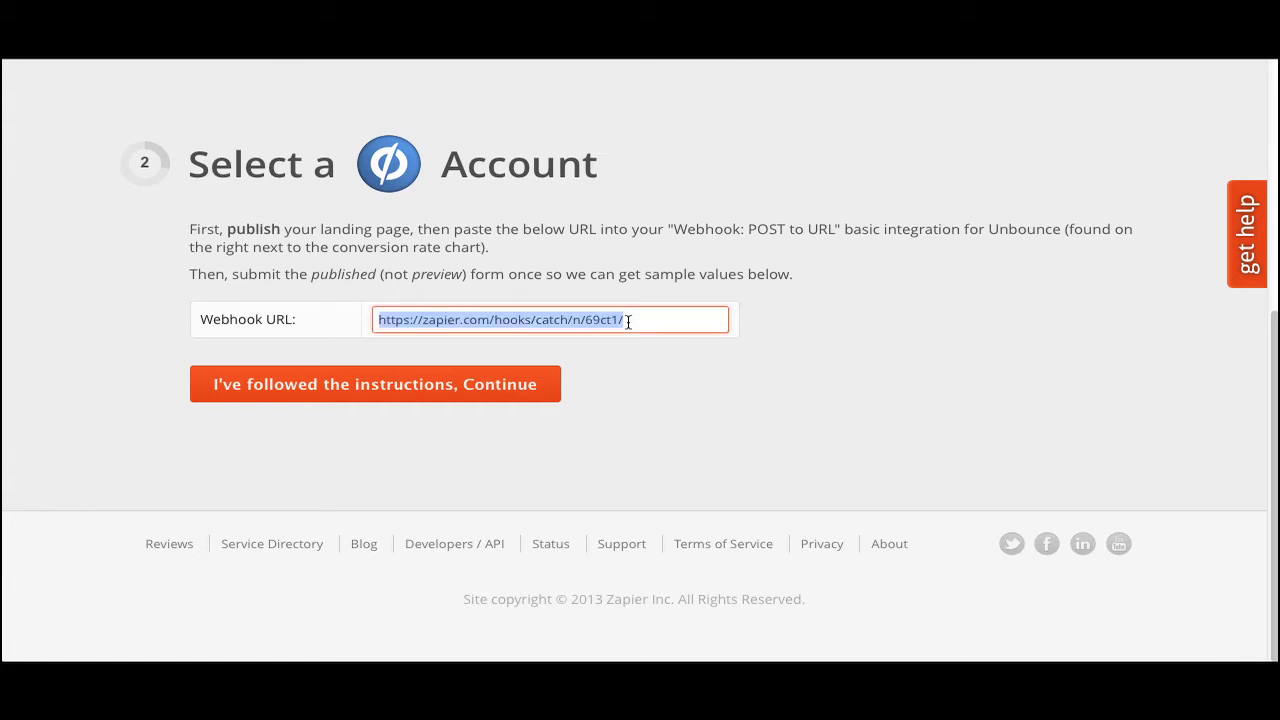
{"action": "left_click", "coordinate": [795, 35]}
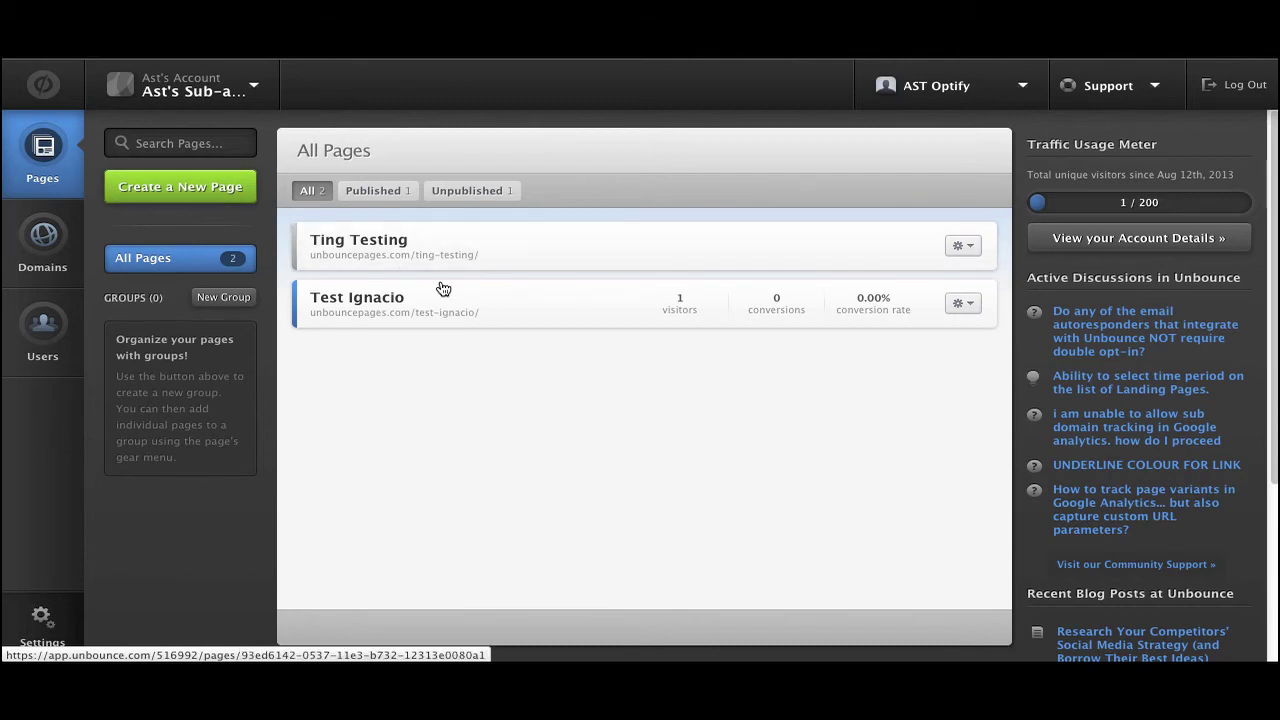
- Add a WebHook: POST to URL integration on the Test Ignacio page using the pasted Zapier URL
{"action": "left_click", "coordinate": [527, 320]}
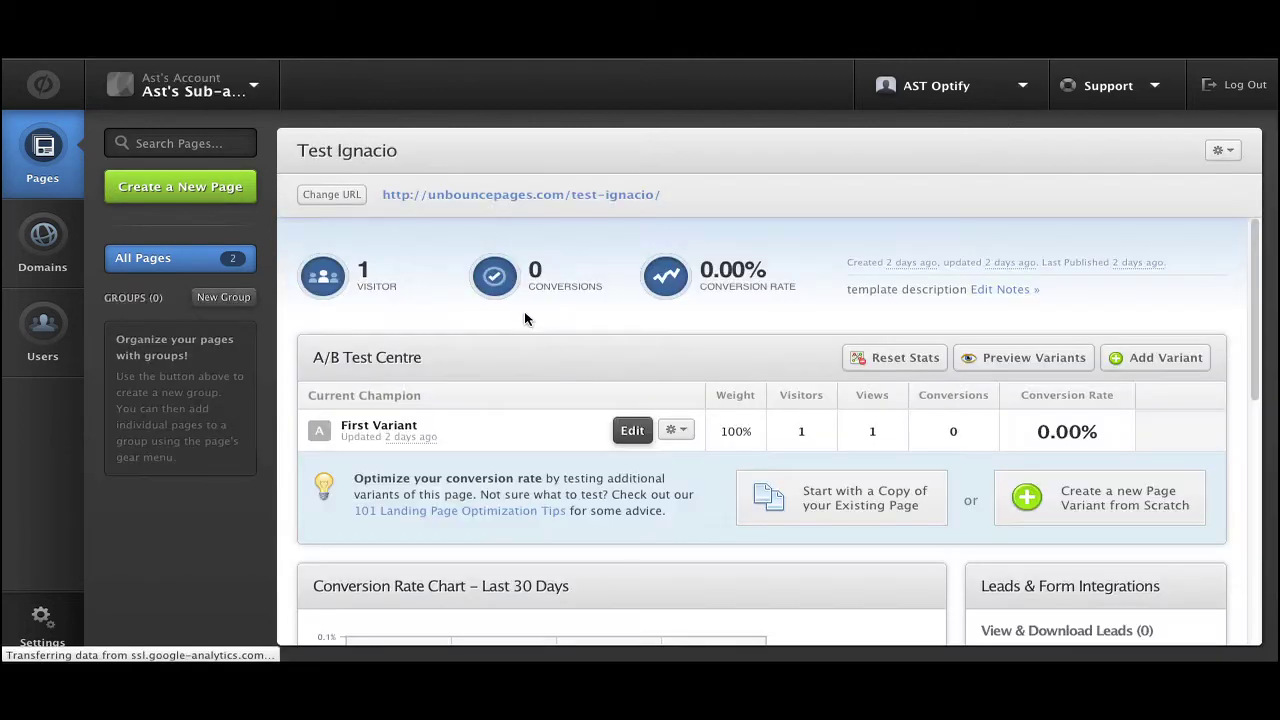
{"action": "scroll", "coordinate": [1099, 412], "scroll_direction": "down", "scroll_amount": 5}
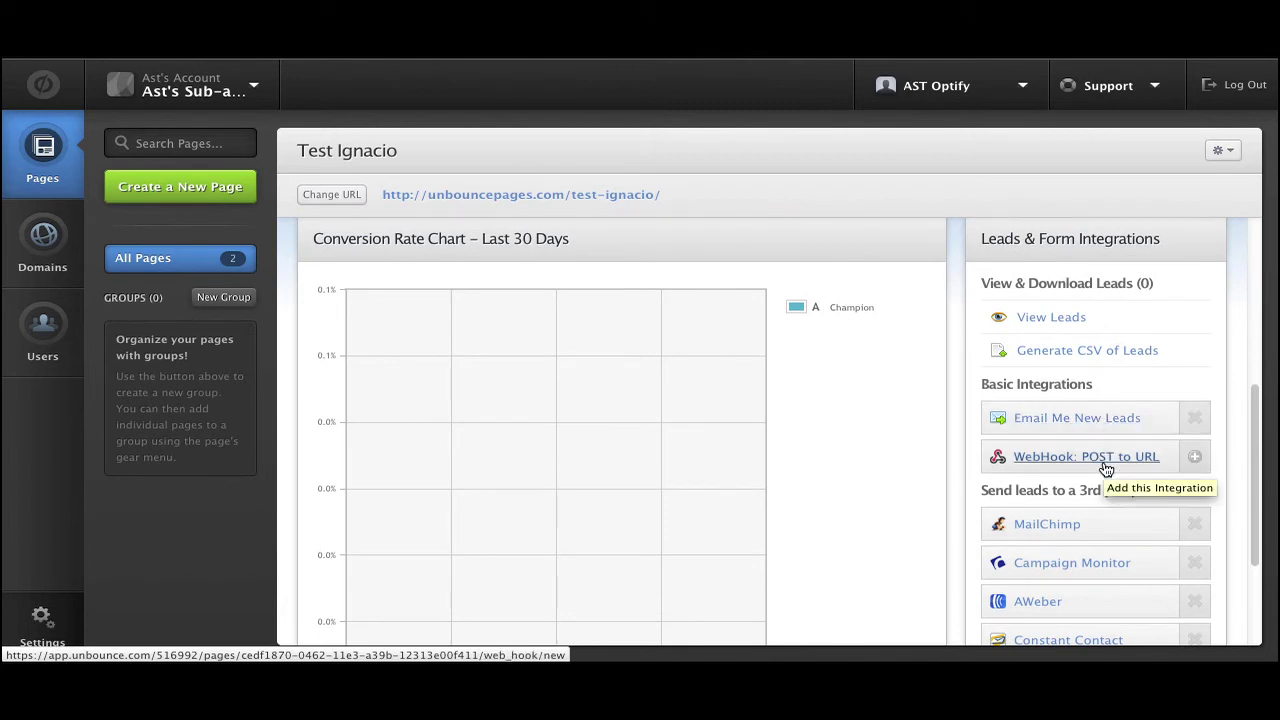
{"action": "left_click", "coordinate": [1106, 468]}
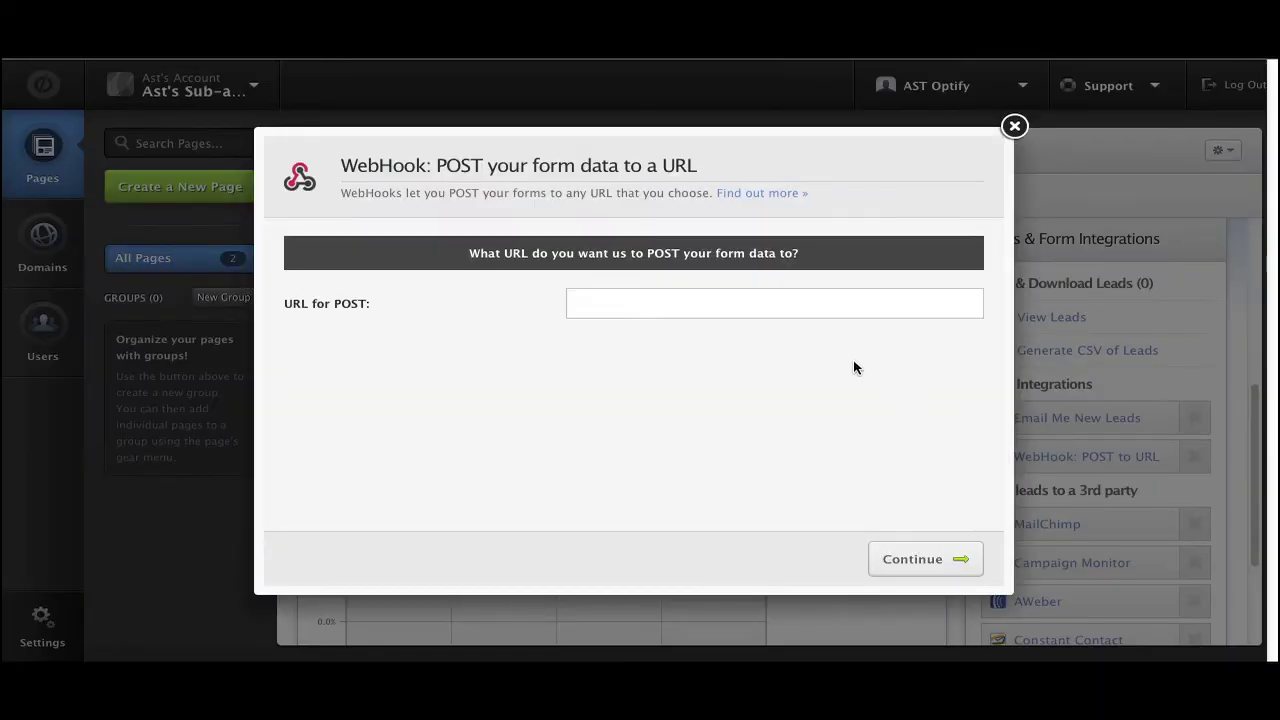
{"action": "key", "text": "ctrl+v"}
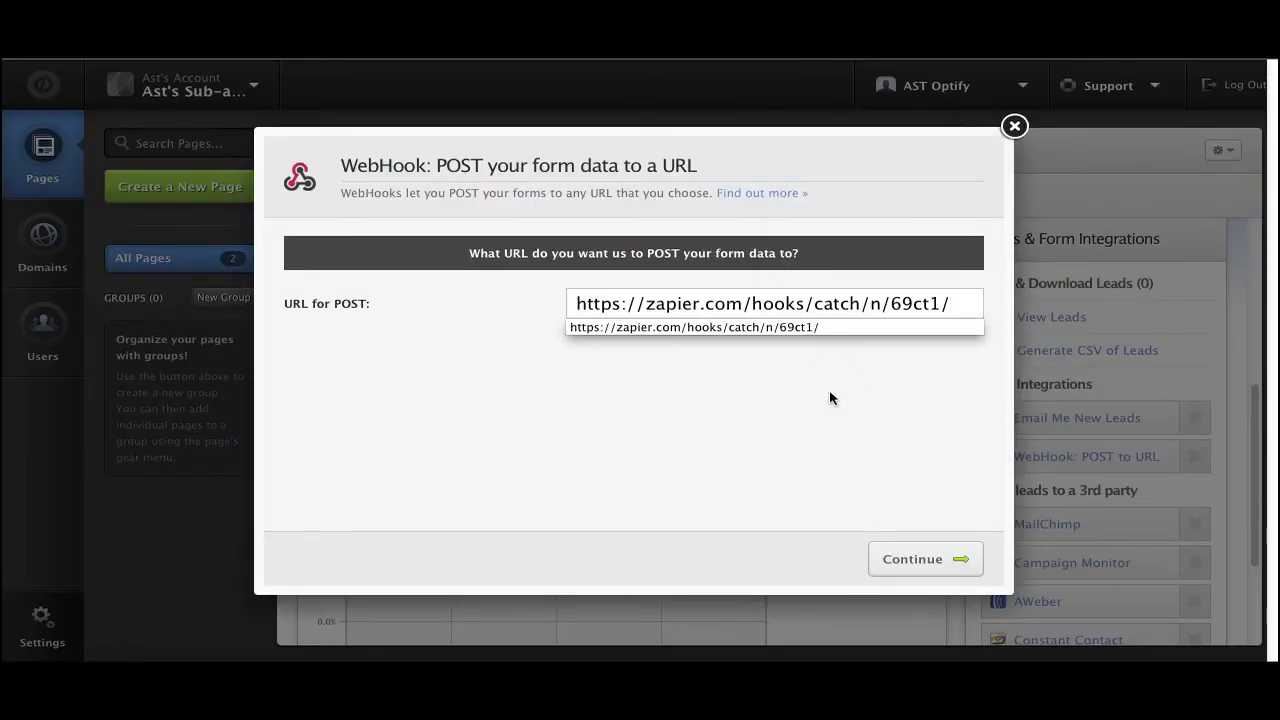
{"action": "left_click", "coordinate": [918, 562]}
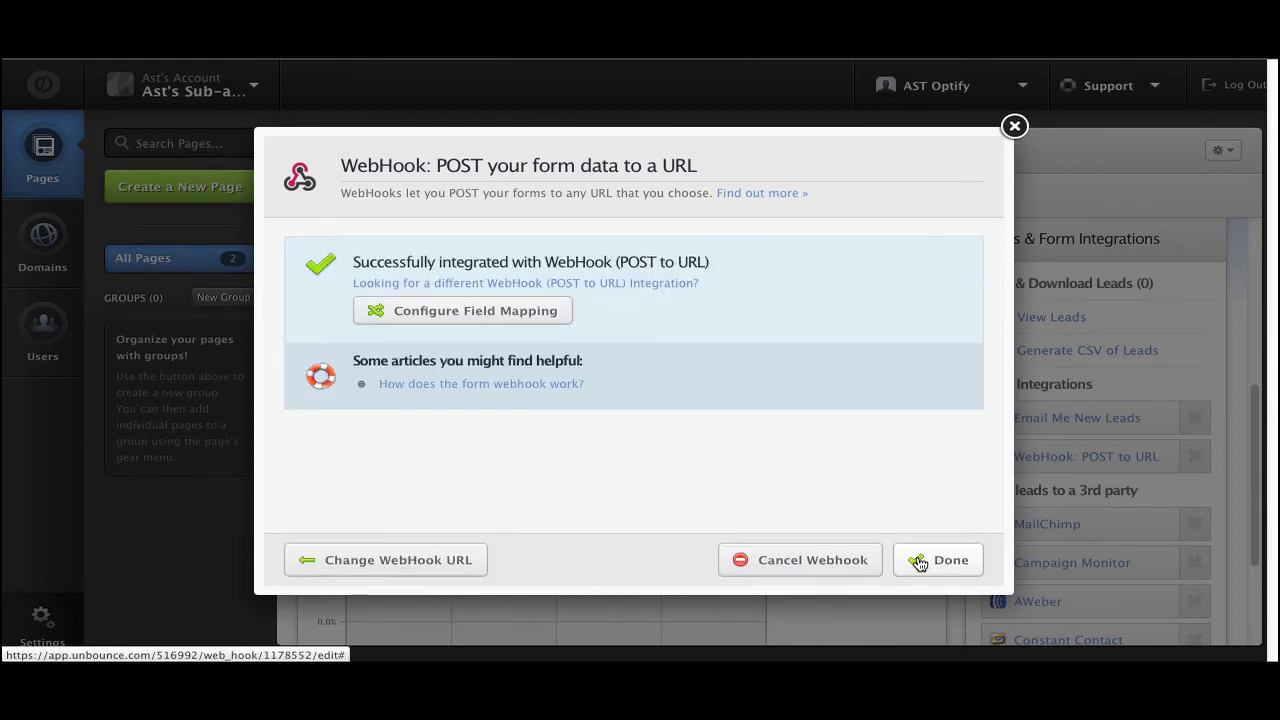
{"action": "left_click", "coordinate": [919, 563]}
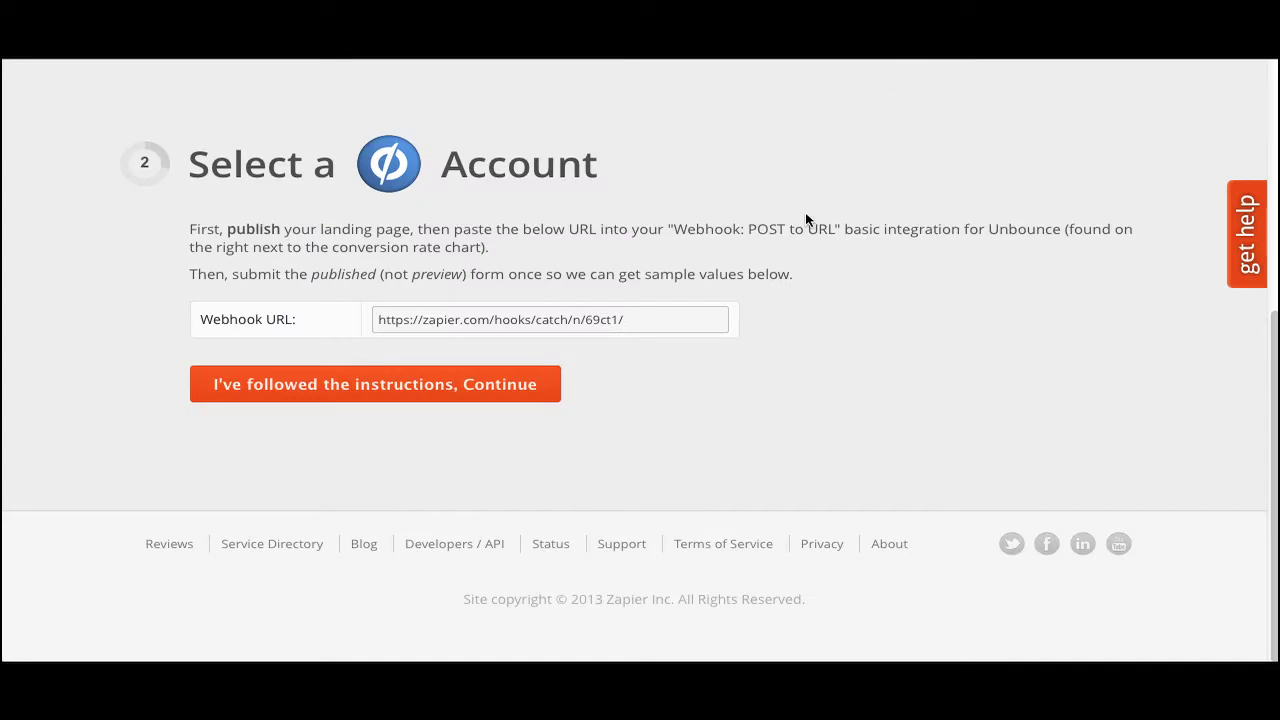
- Pass the webhook step and connect an Optify account, opening the API token help page separately
{"action": "left_click", "coordinate": [435, 395]}
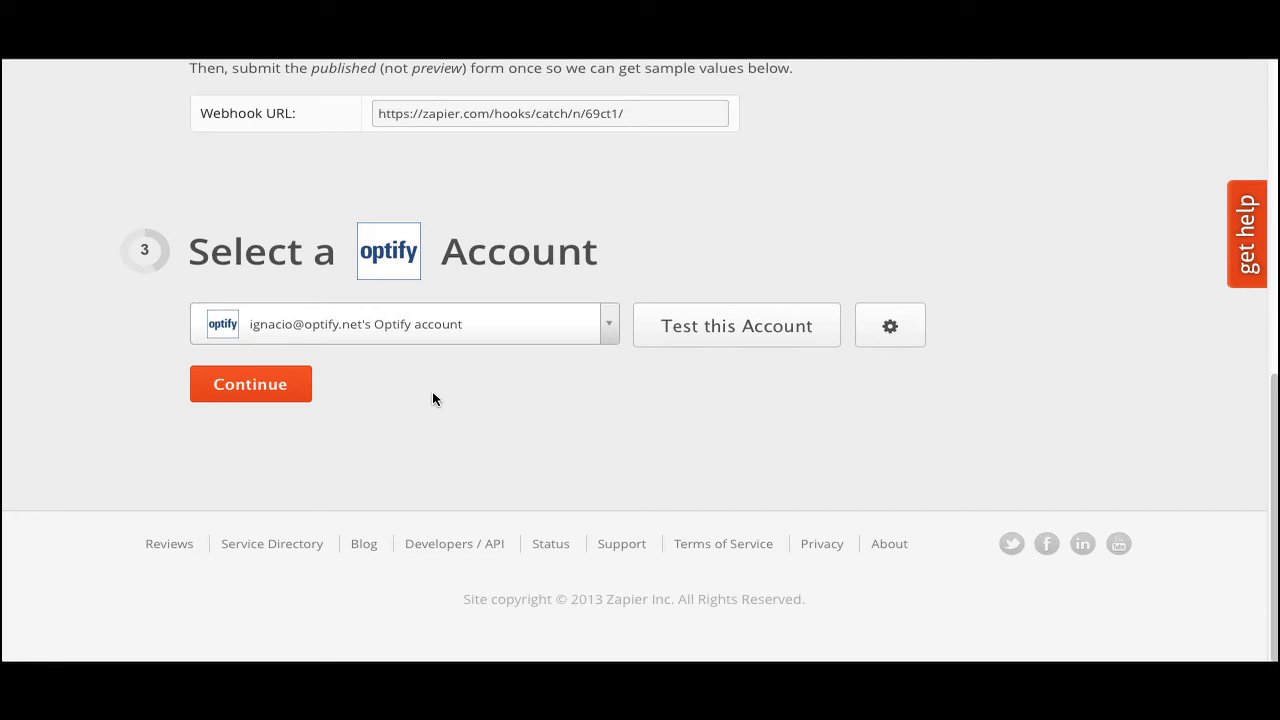
{"action": "left_click", "coordinate": [610, 334]}
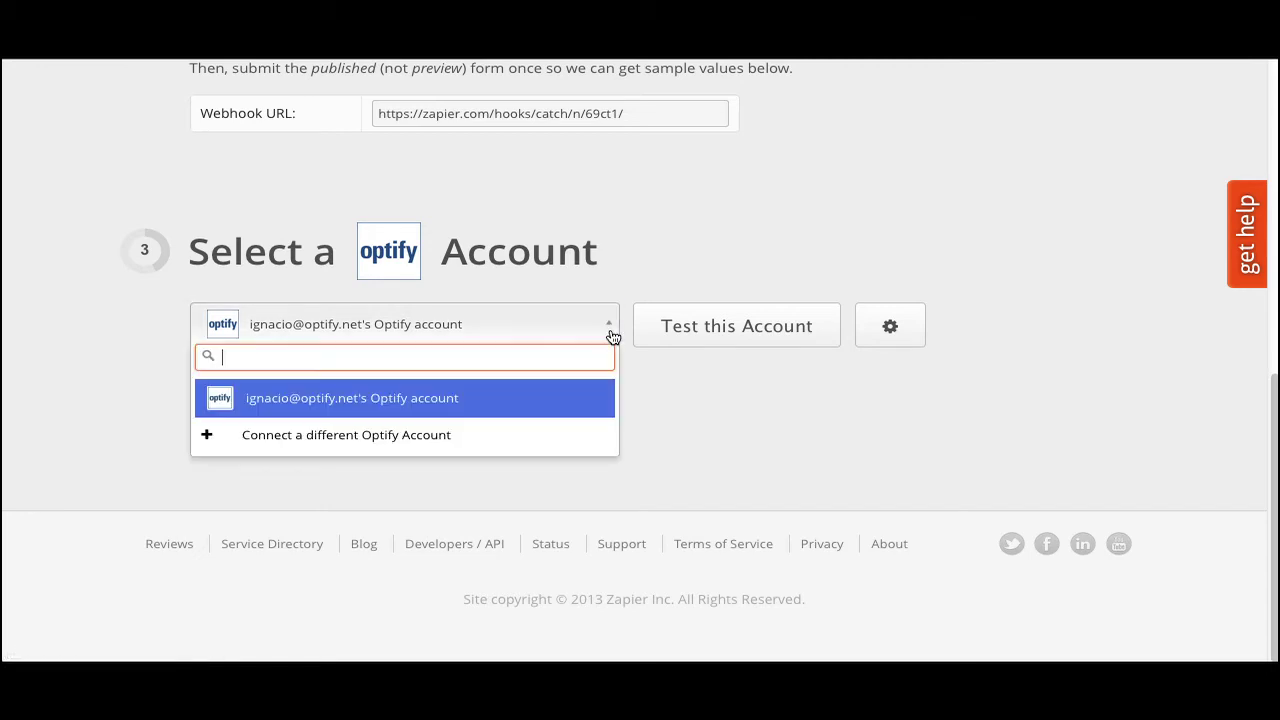
{"action": "left_click", "coordinate": [492, 445]}
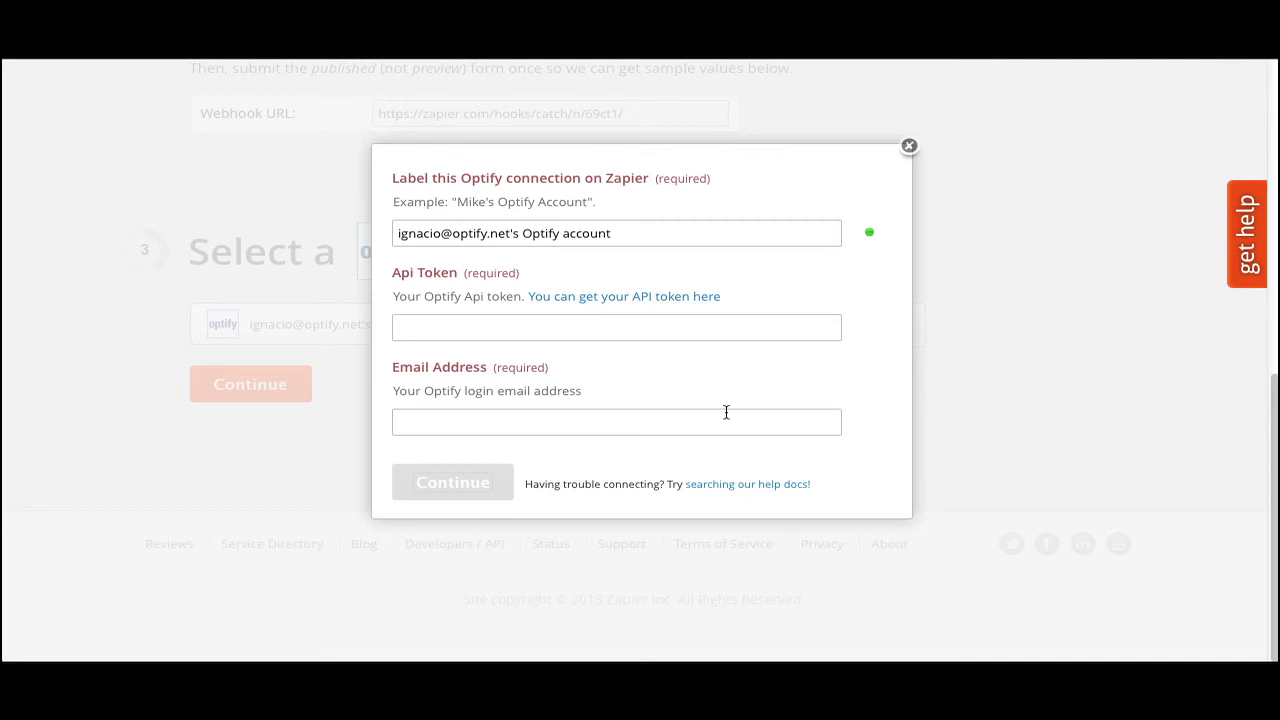
{"action": "right_click", "coordinate": [698, 304]}
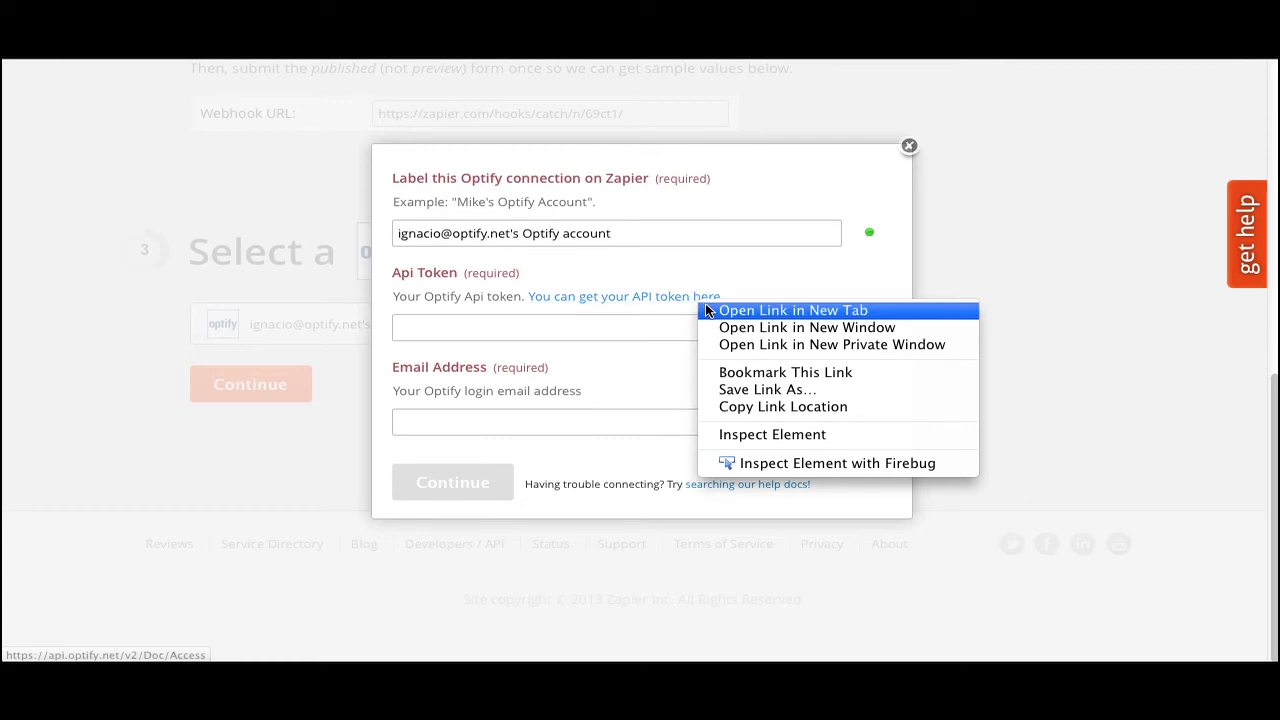
{"action": "left_click", "coordinate": [705, 310]}
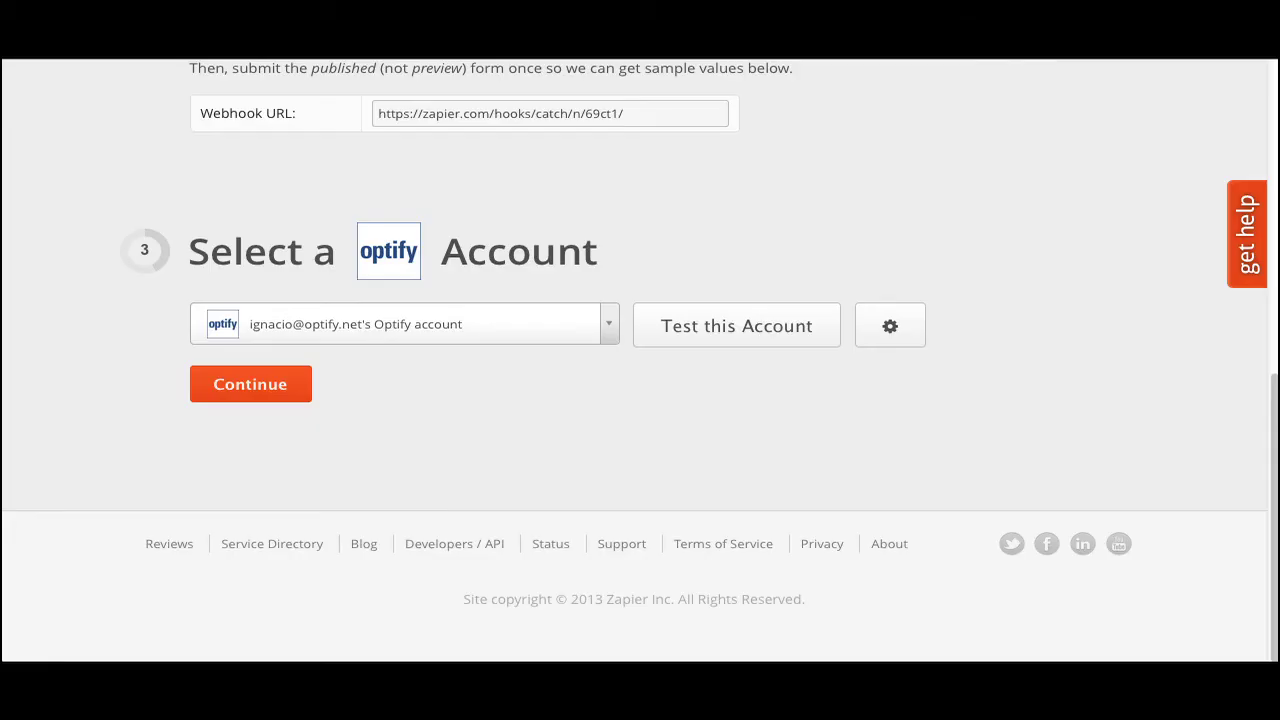
{"action": "left_click", "coordinate": [294, 383]}
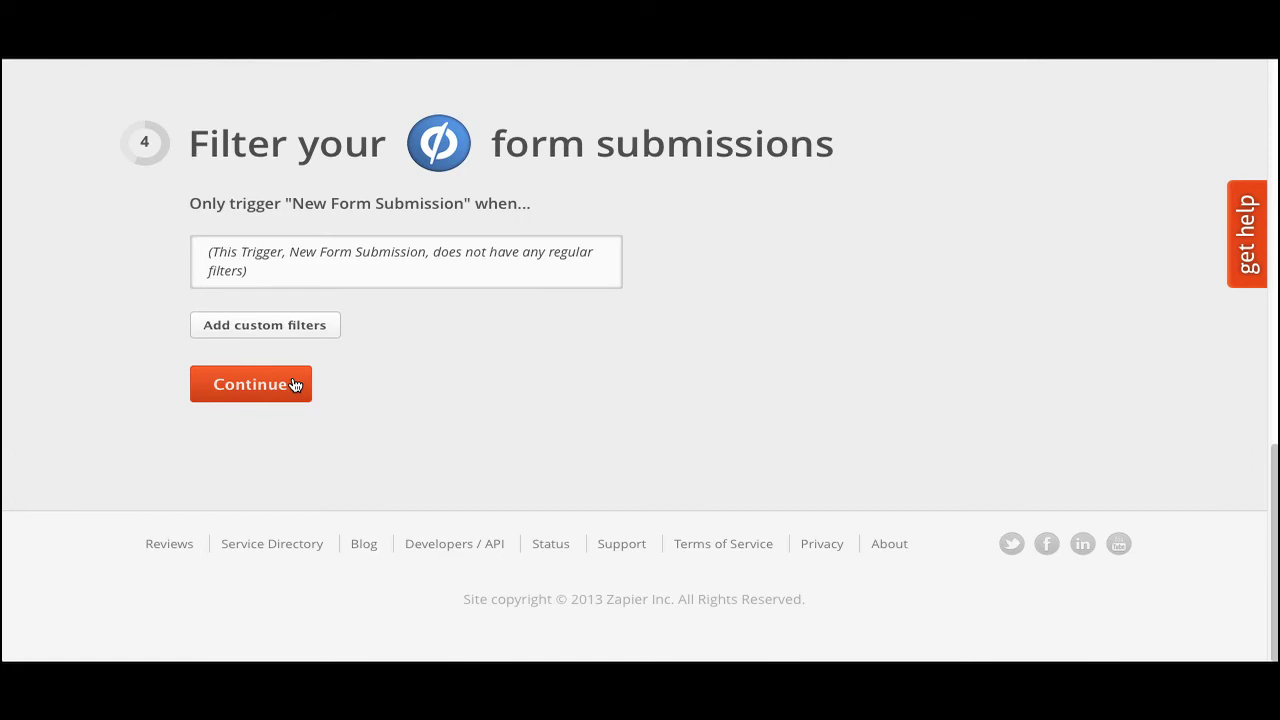
- Continue past the Filter step without adding any custom filters
{"action": "left_click", "coordinate": [294, 384]}
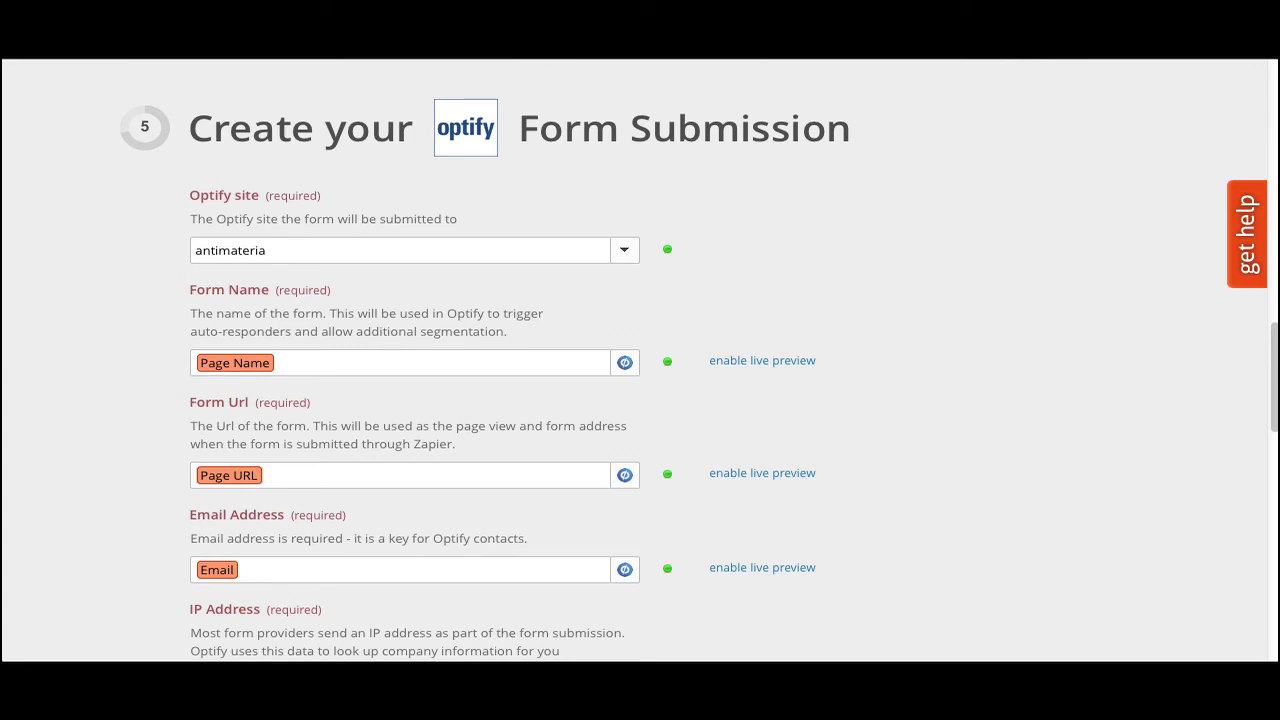
- Review Unbounce fields for Form Name, then check mappings down to Ip Address and Source Unbounce
{"action": "left_click", "coordinate": [621, 363]}
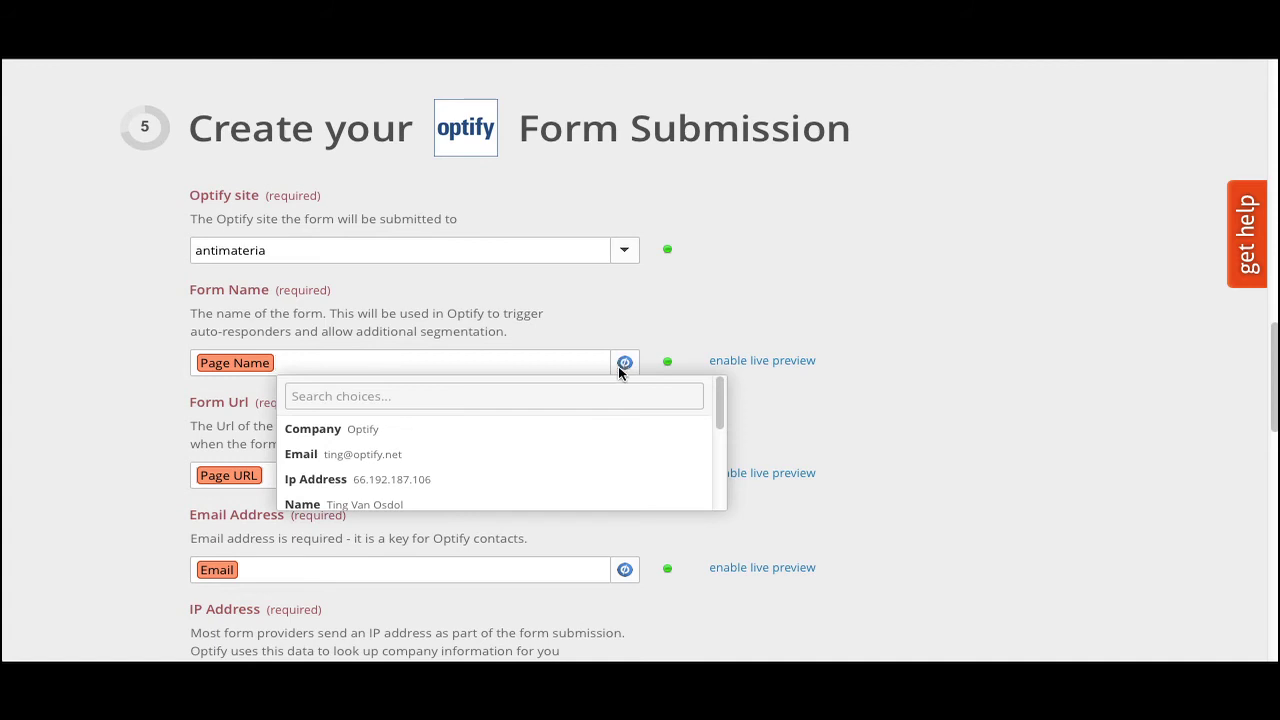
{"action": "scroll", "coordinate": [627, 427], "scroll_direction": "down", "scroll_amount": 5}
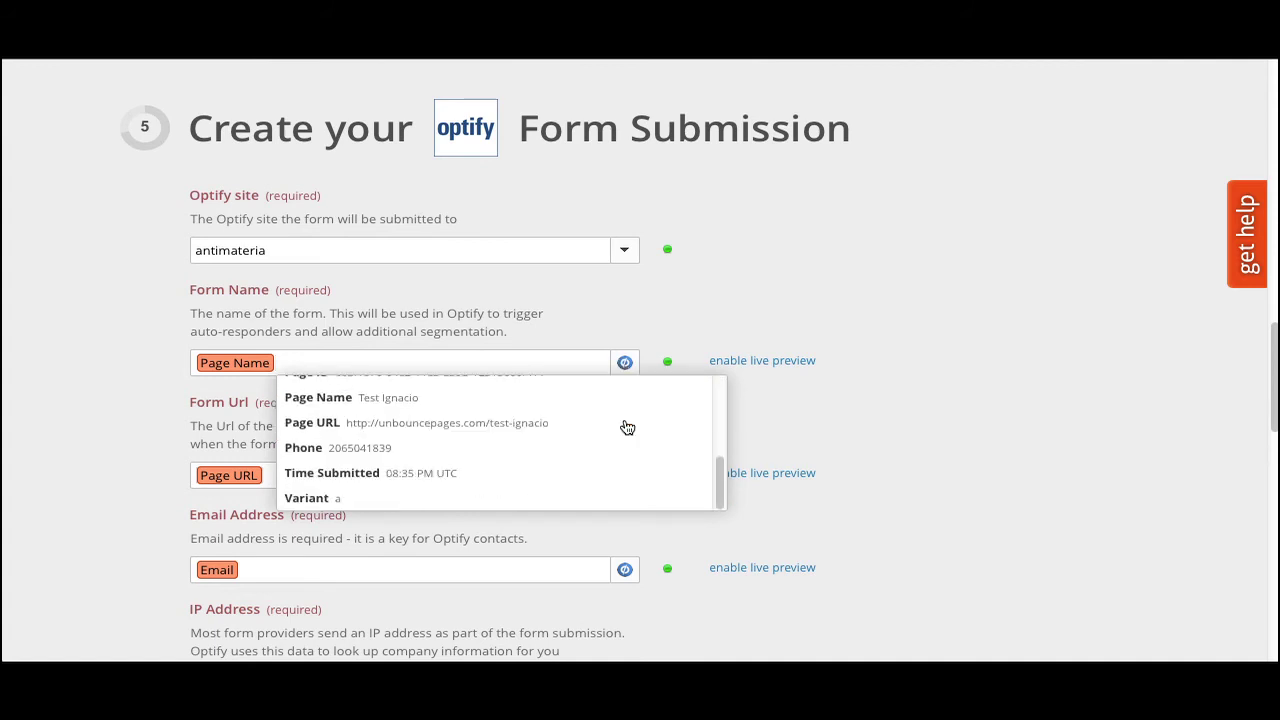
{"action": "left_click", "coordinate": [708, 296]}
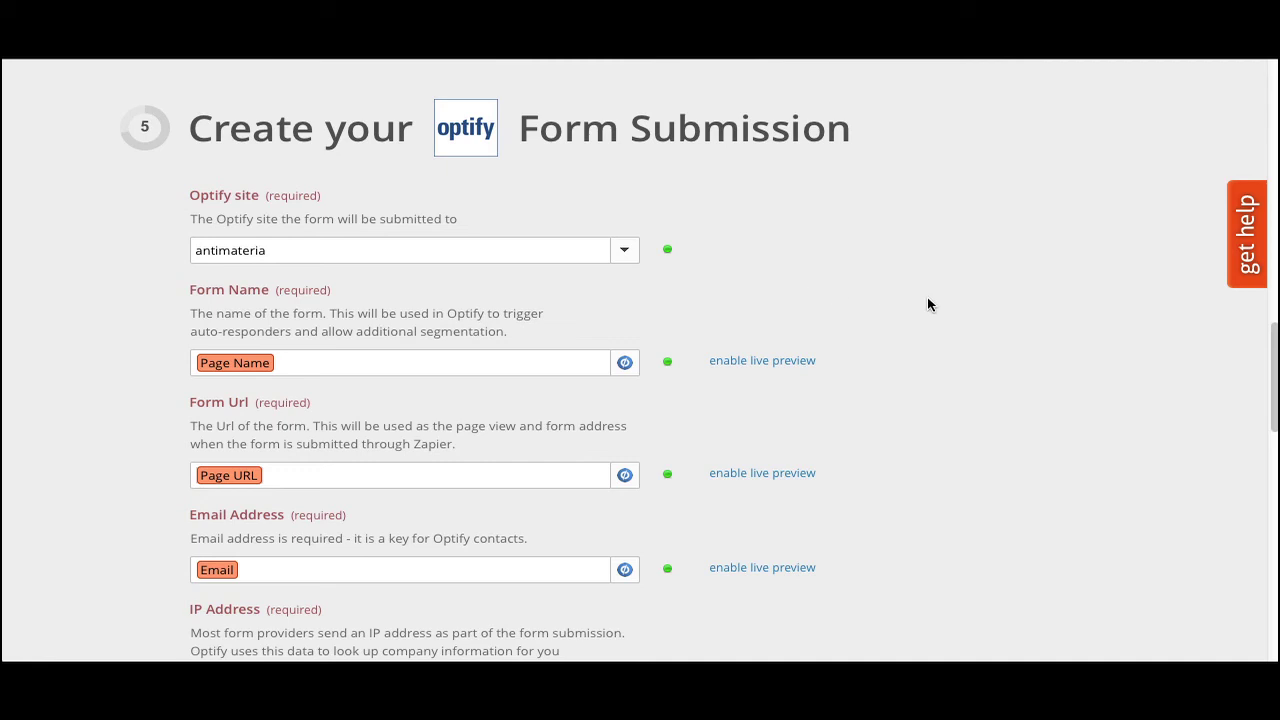
{"action": "scroll", "coordinate": [928, 305], "scroll_direction": "down", "scroll_amount": 2}
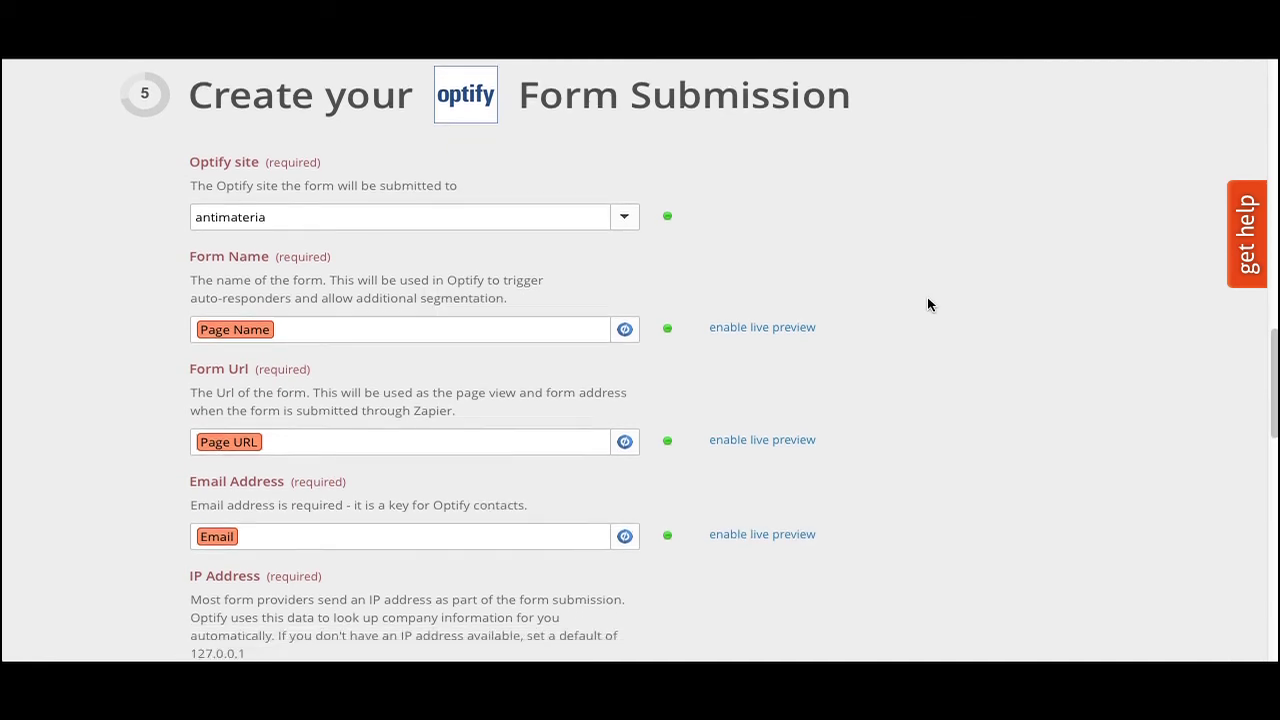
{"action": "scroll", "coordinate": [928, 305], "scroll_direction": "down", "scroll_amount": 3}
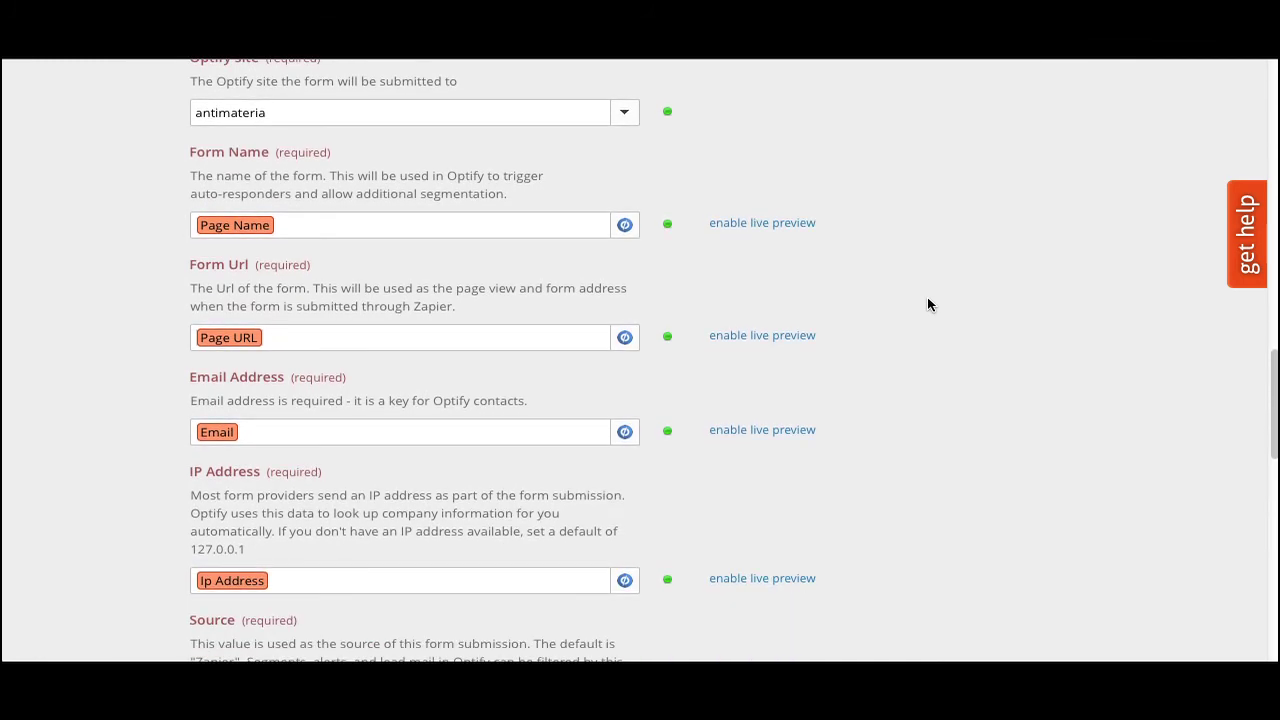
{"action": "scroll", "coordinate": [928, 305], "scroll_direction": "down", "scroll_amount": 4}
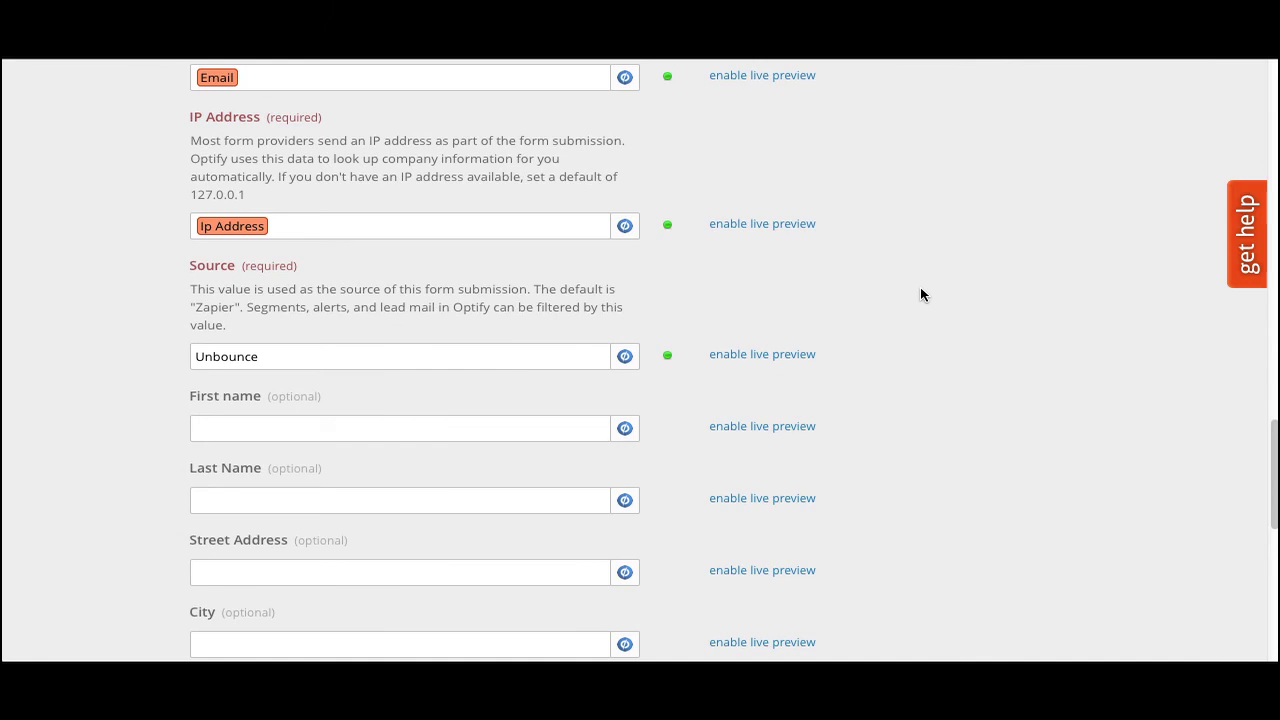
{"action": "scroll", "coordinate": [921, 294], "scroll_direction": "down", "scroll_amount": 4}
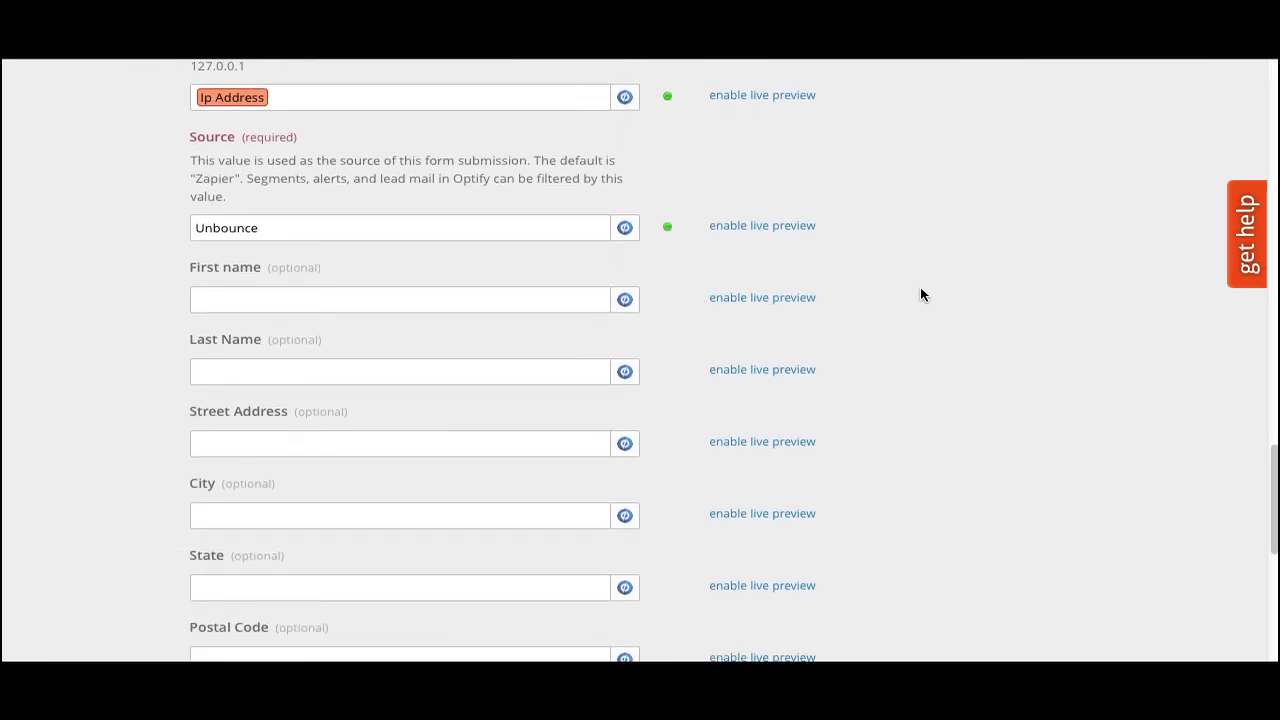
{"action": "scroll", "coordinate": [922, 294], "scroll_direction": "down", "scroll_amount": 4}
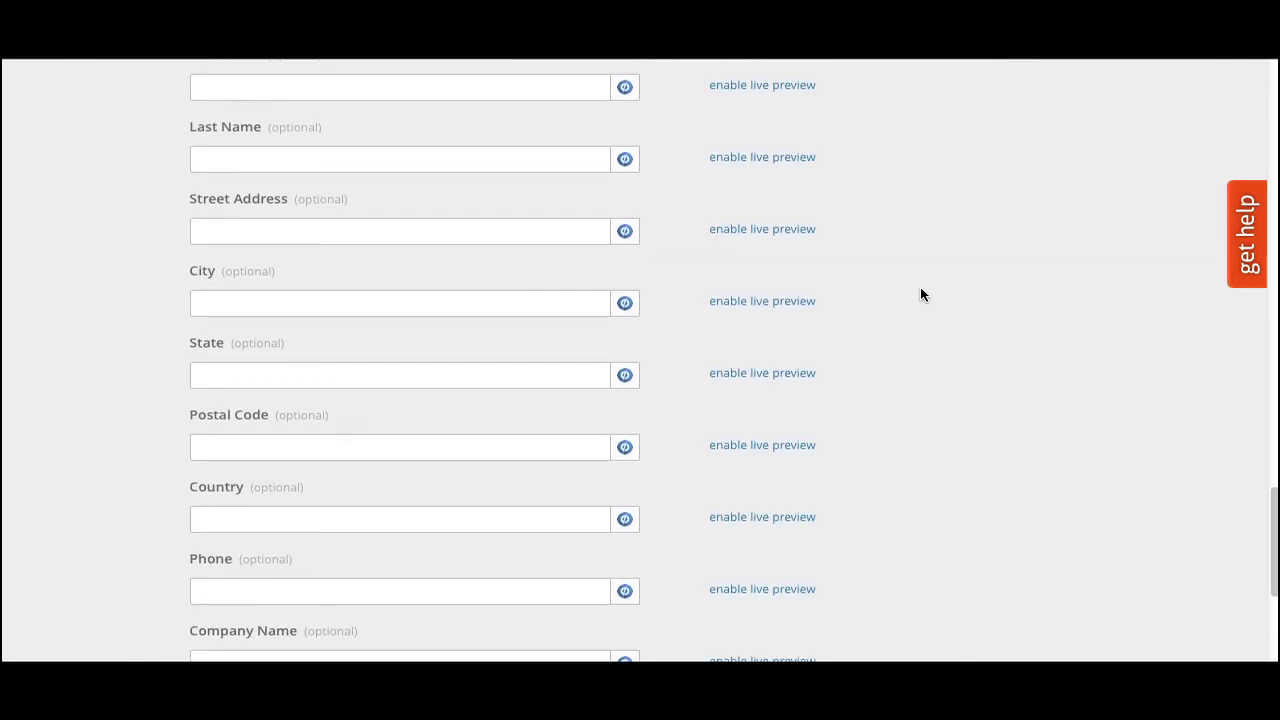
{"action": "scroll", "coordinate": [921, 294], "scroll_direction": "down", "scroll_amount": 3}
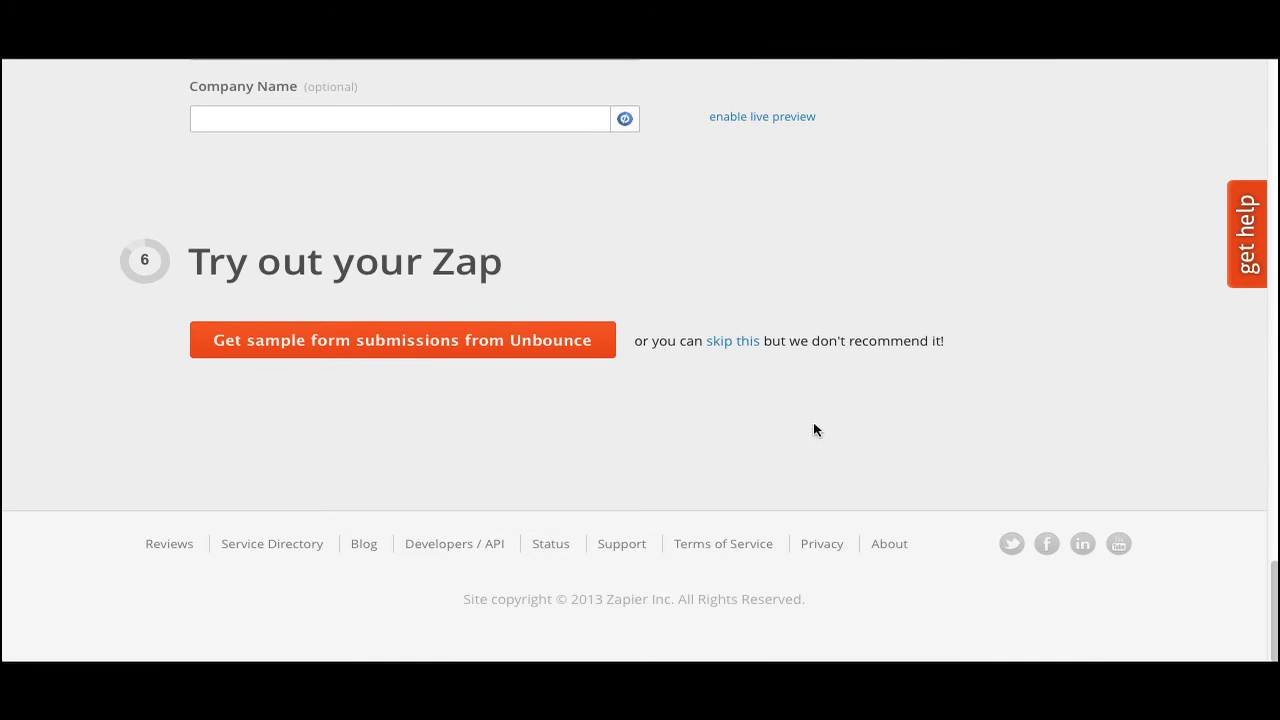
- Fetch Unbounce sample submissions and send the first one to Optify
{"action": "left_click", "coordinate": [511, 362]}
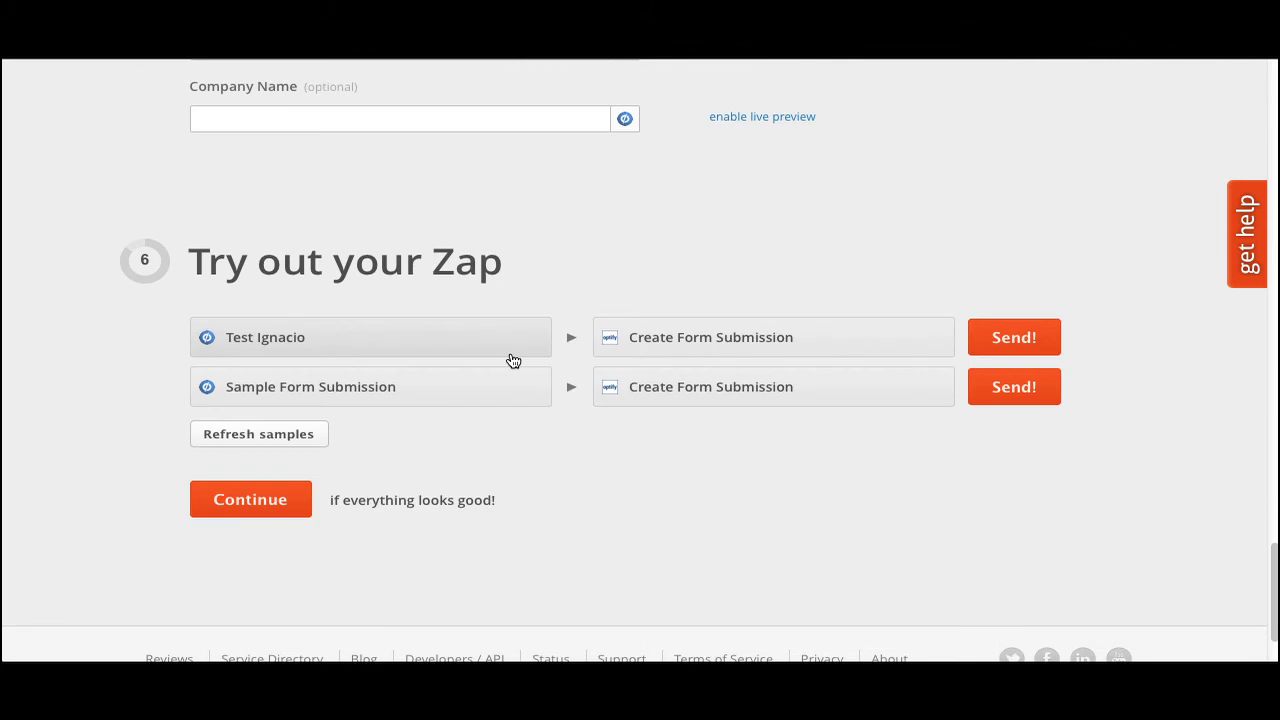
{"action": "left_click", "coordinate": [1019, 341]}
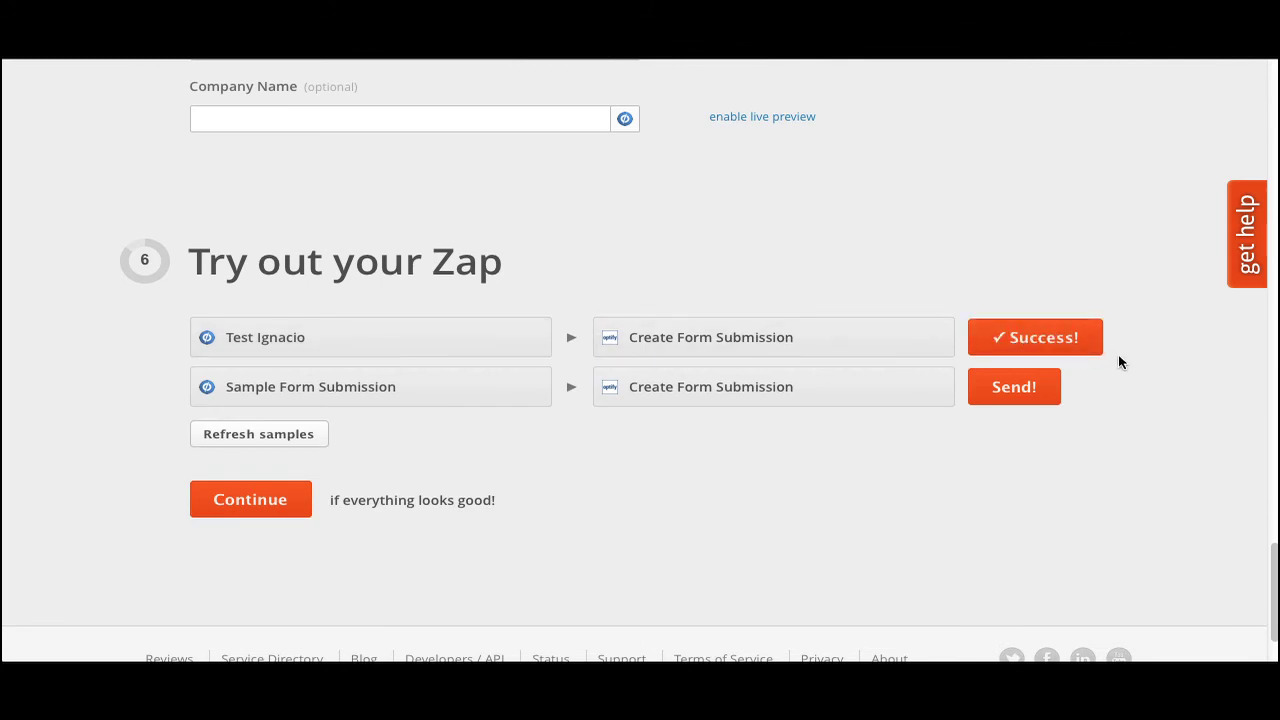